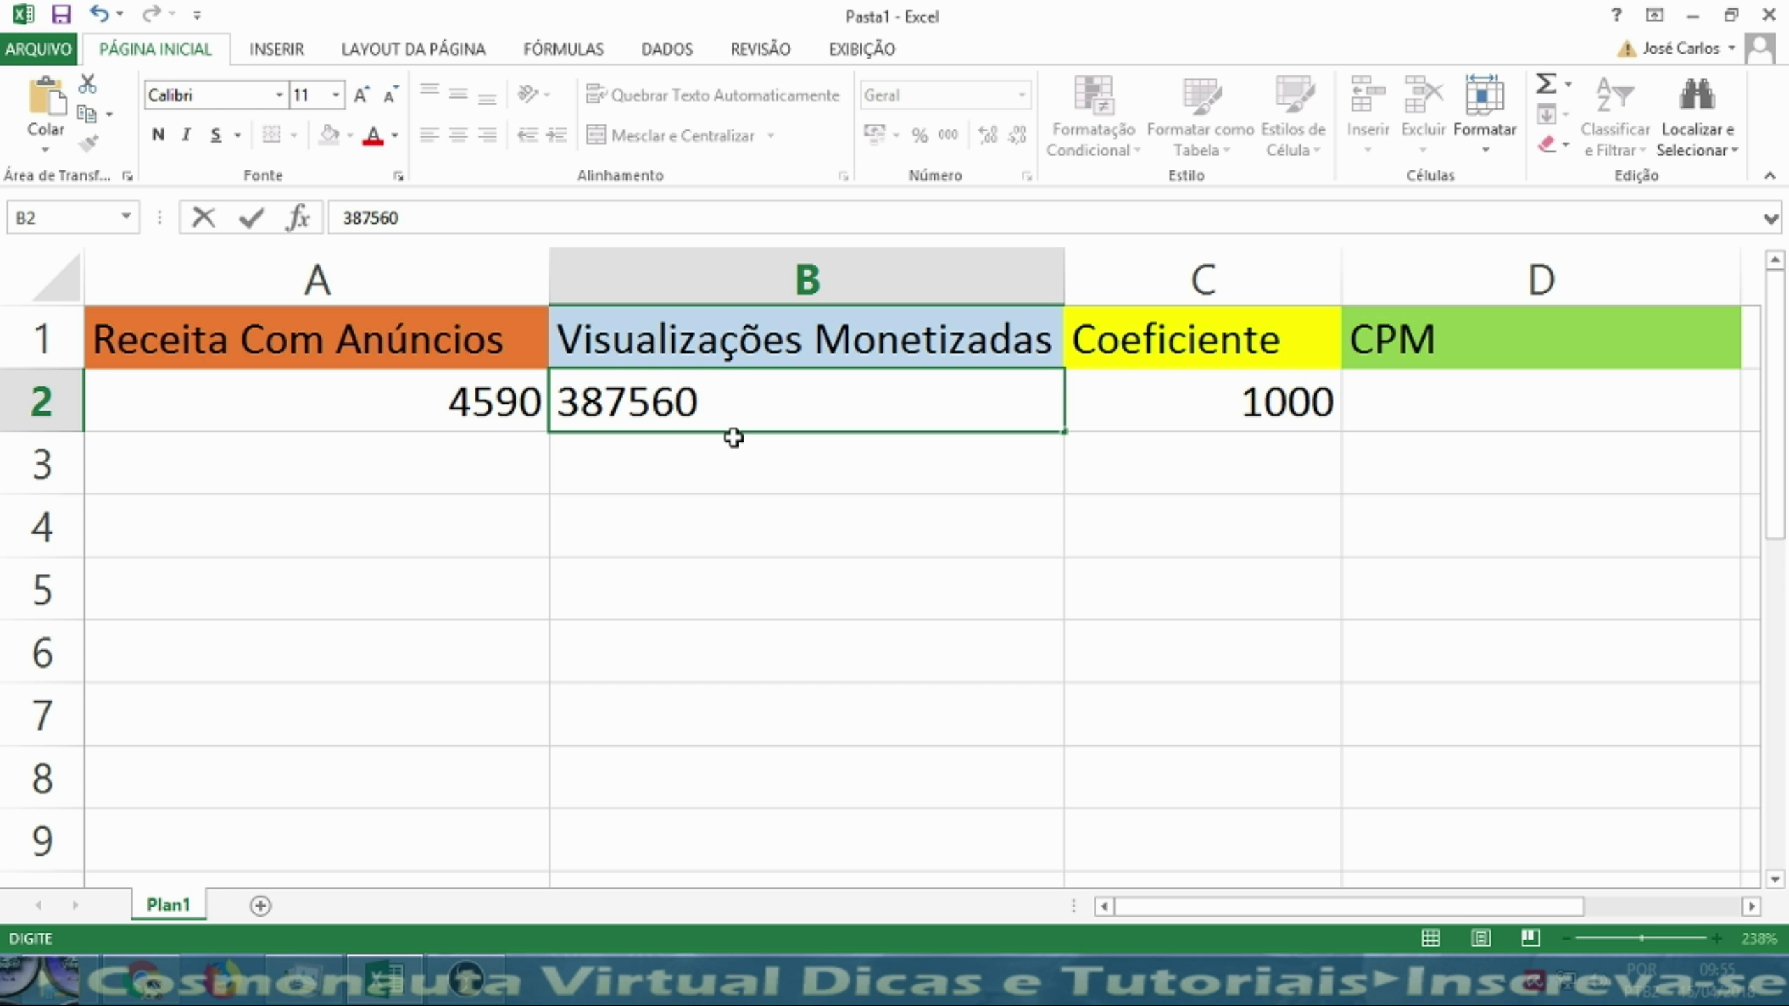
- Switch to YouTube Analytics in Chrome and show the Taxas de anúncios report for Todo o período
click(145, 984)
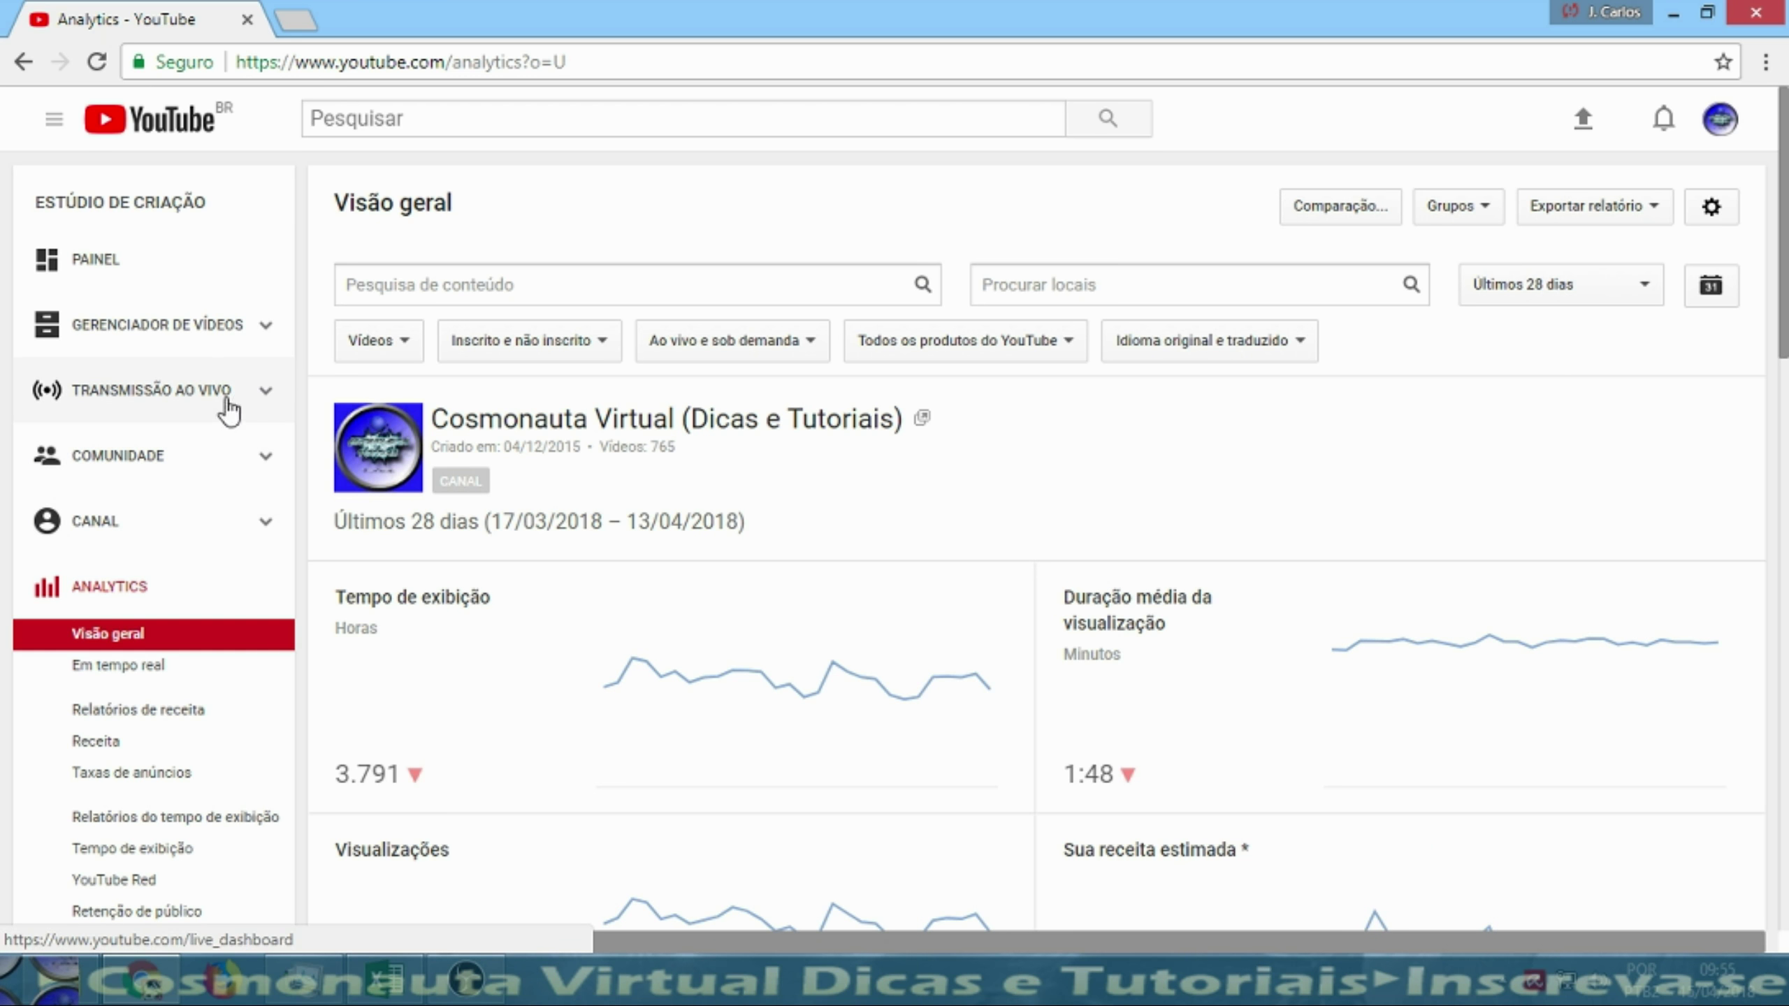
click(145, 784)
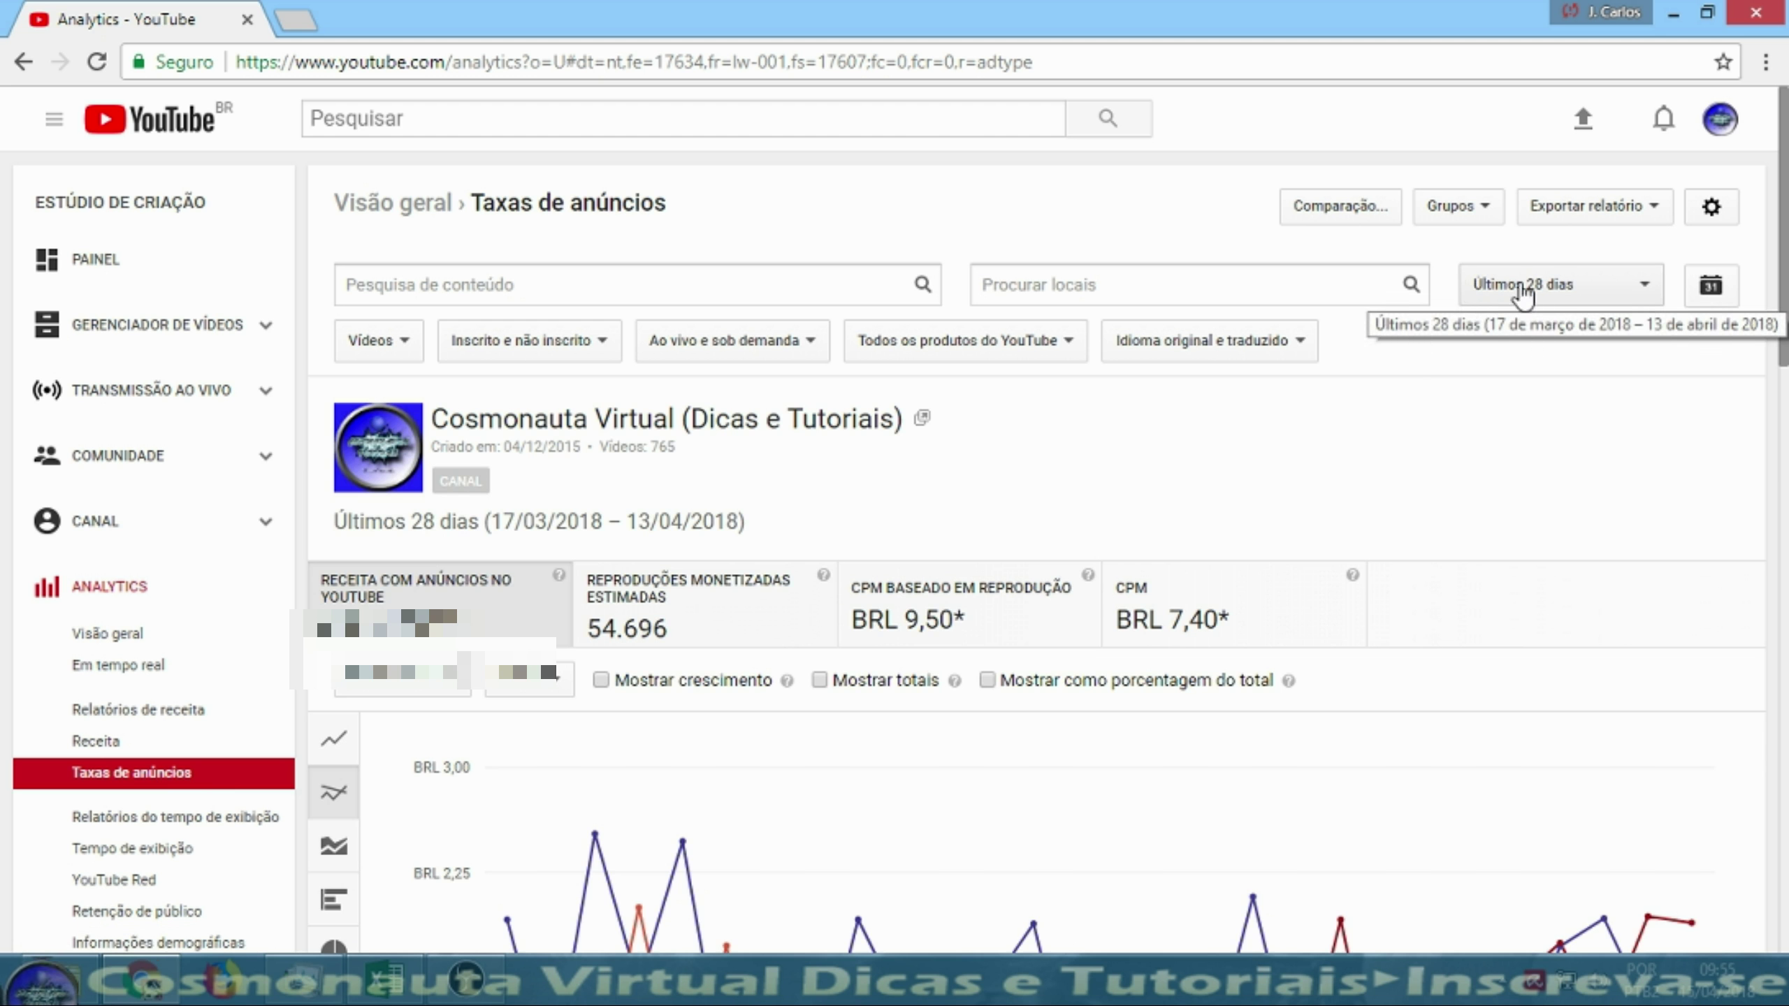
click(1645, 297)
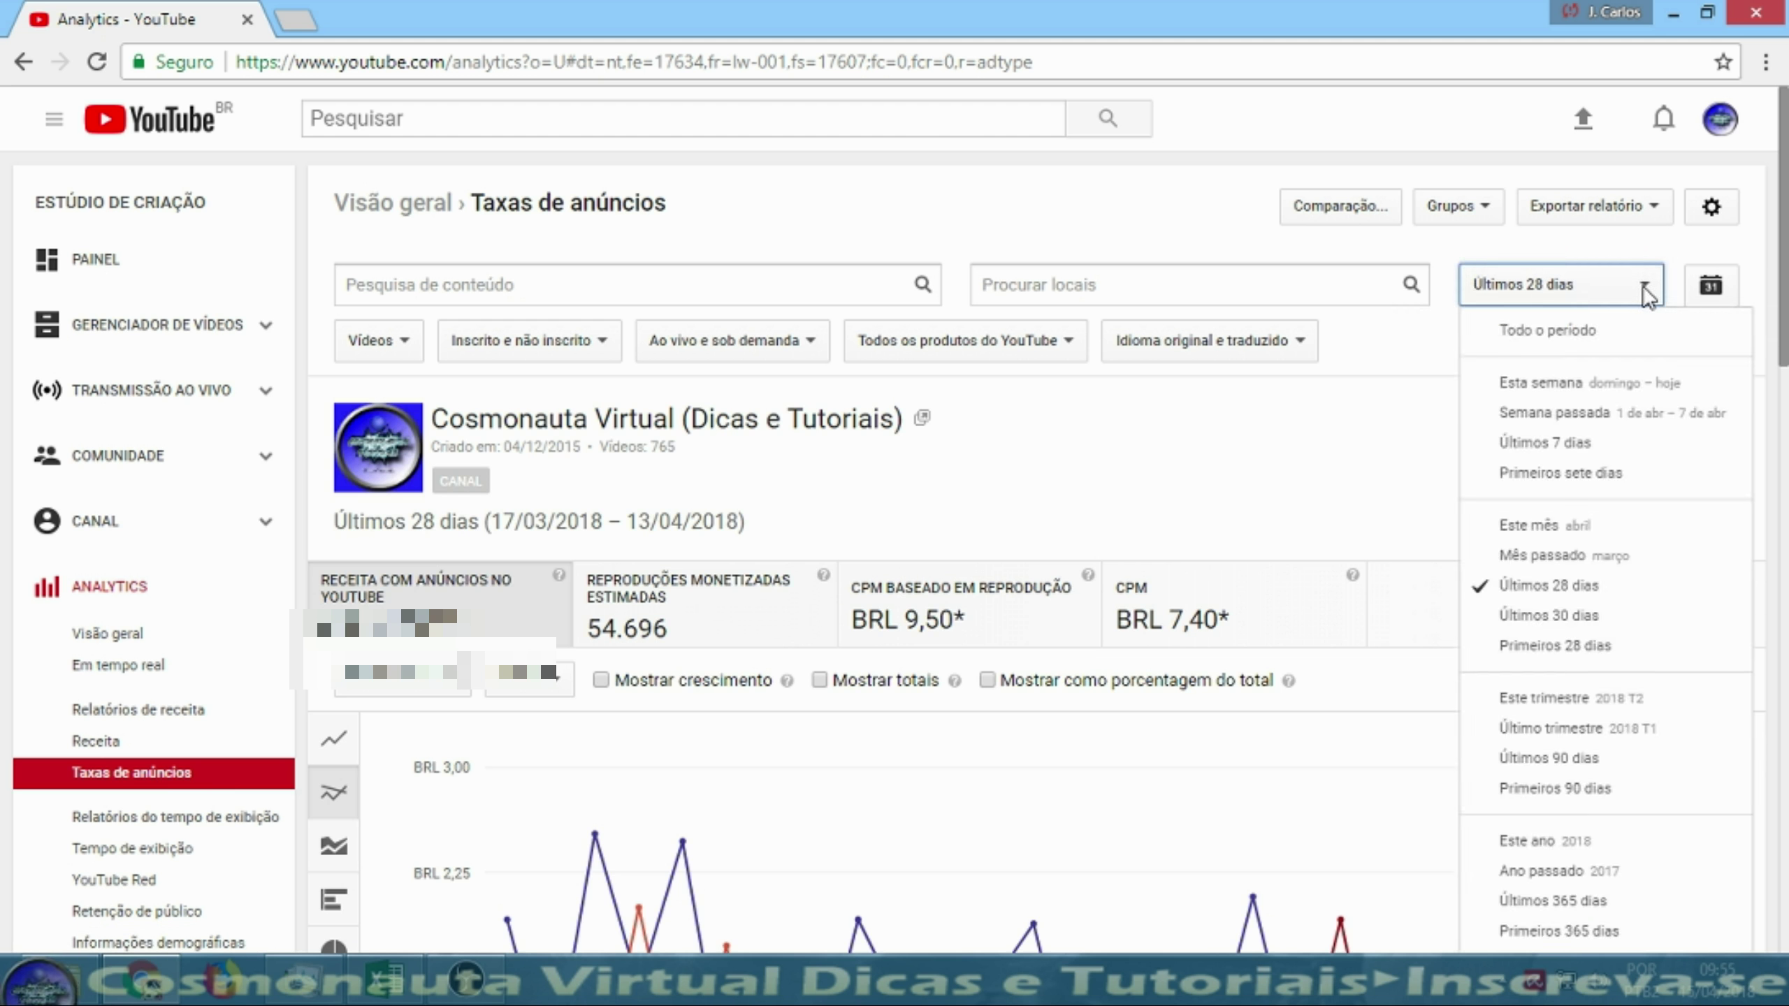
click(1564, 331)
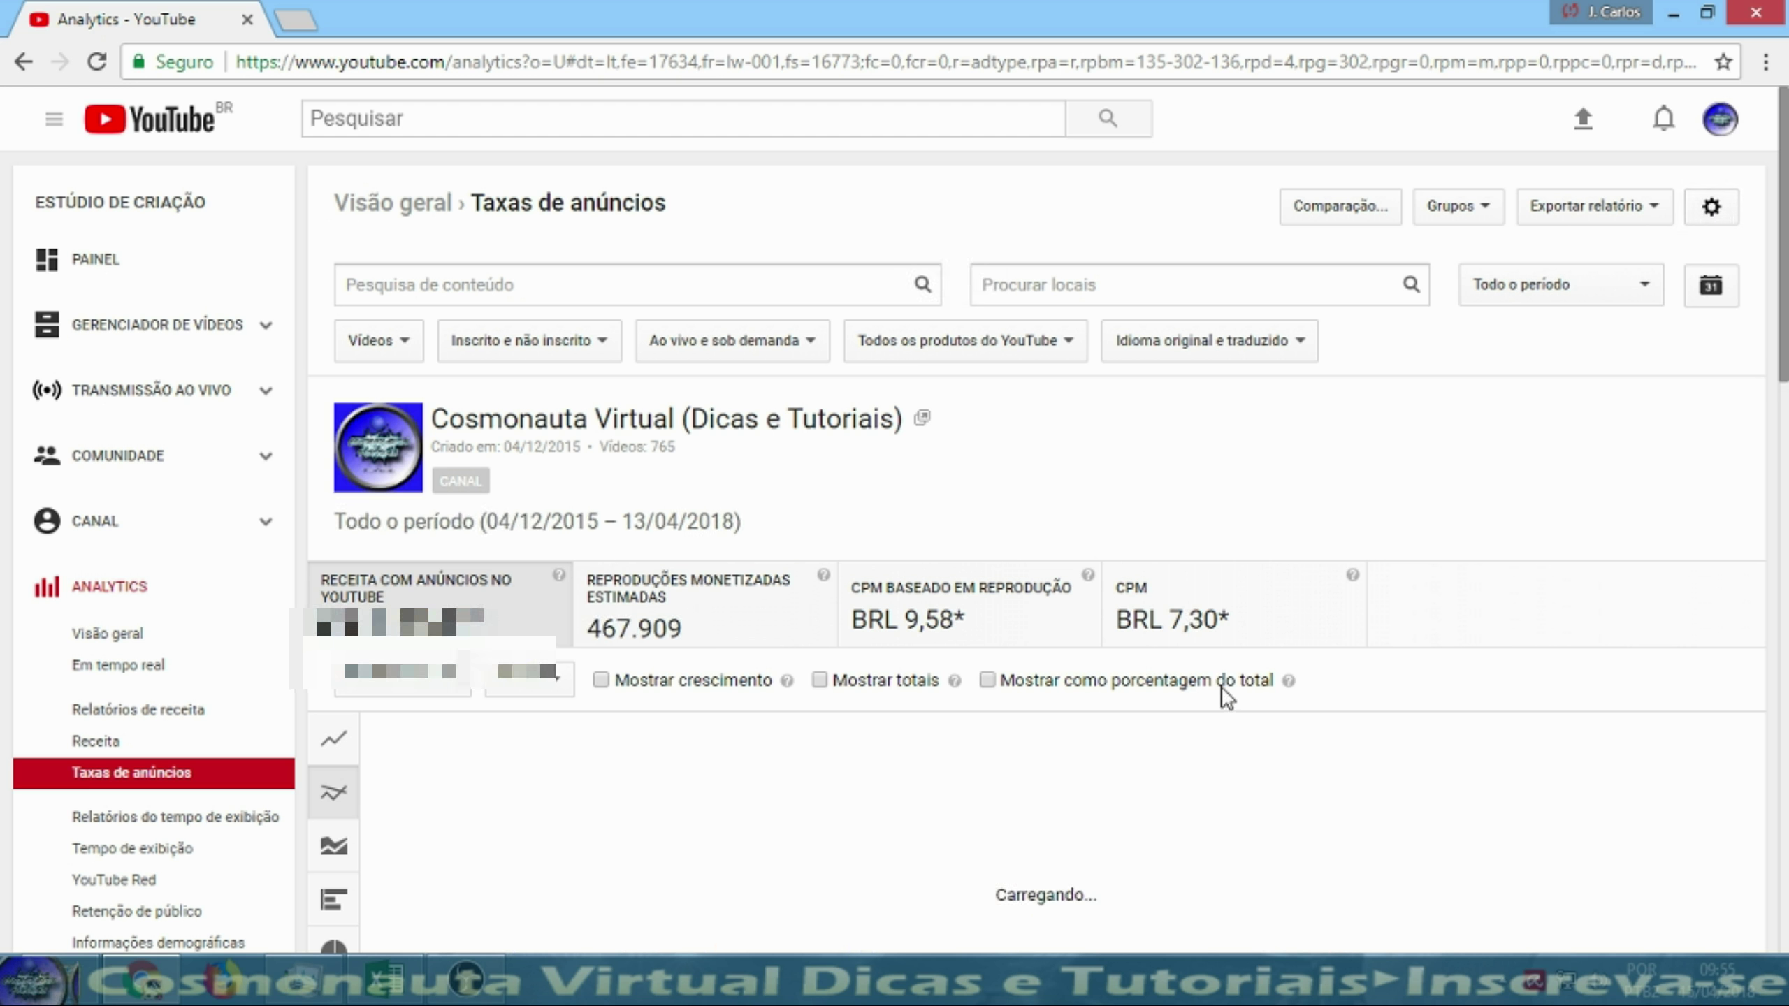
- Examine the currency options in the Analytics default settings and close the dialog without saving
click(1711, 212)
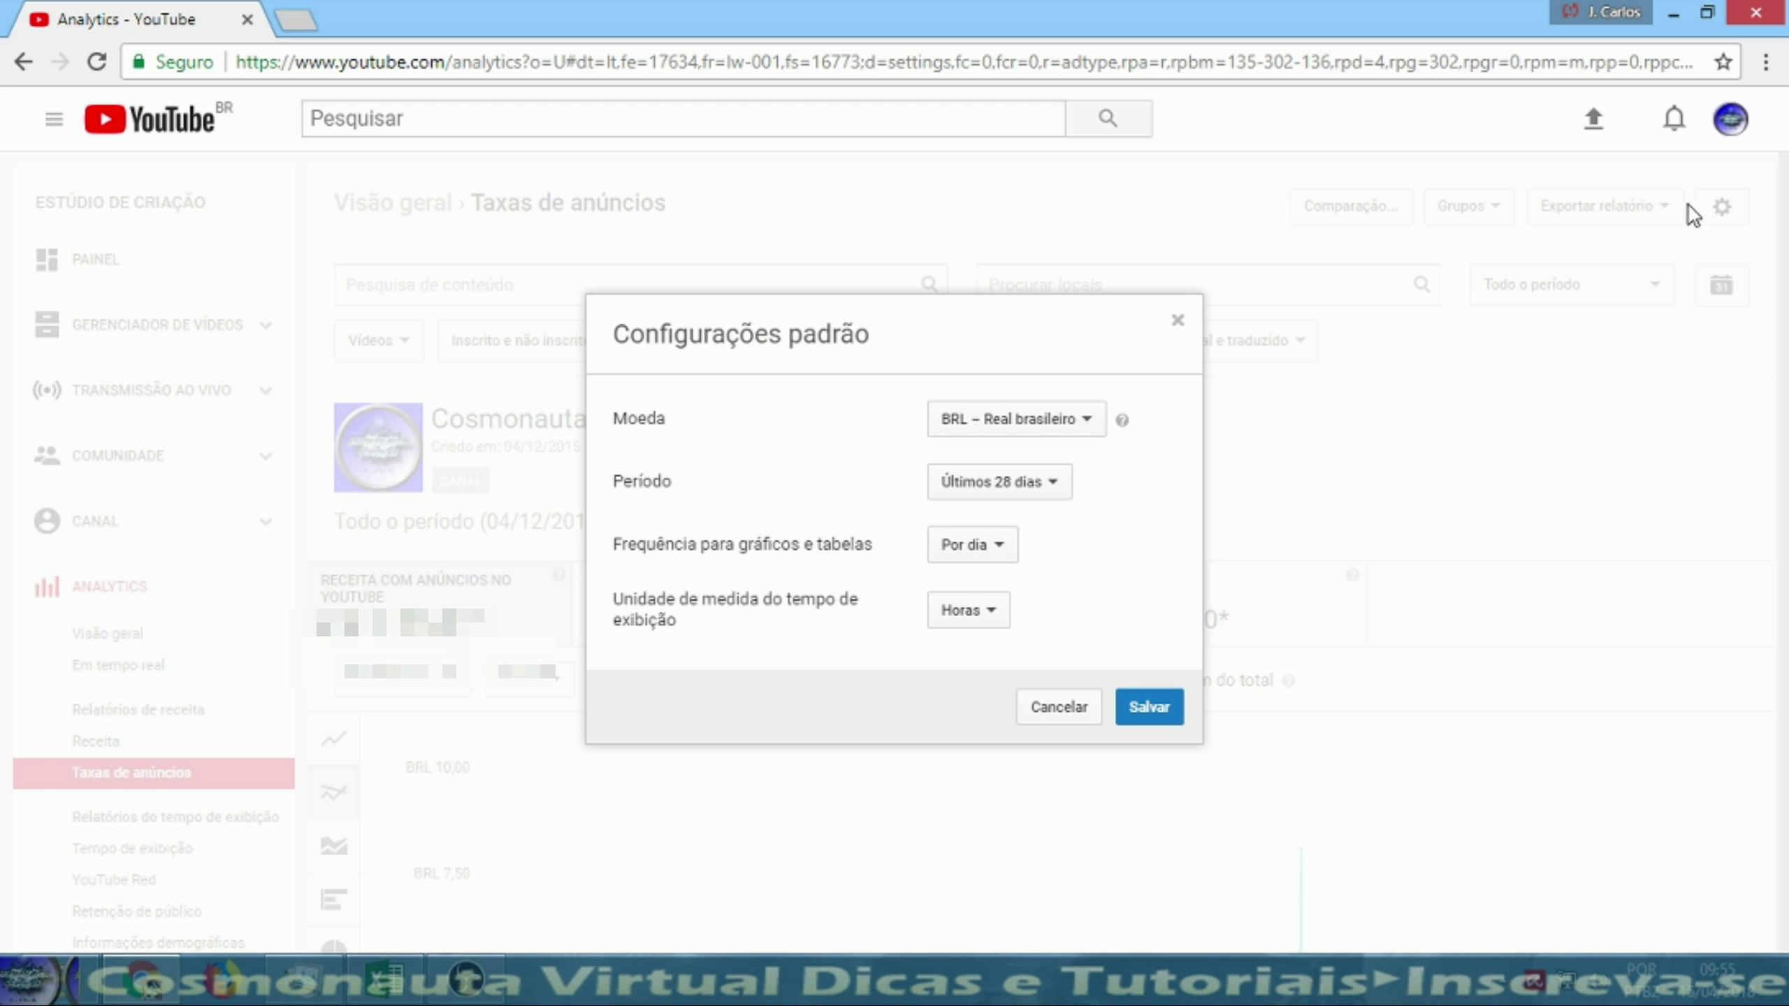
click(1177, 321)
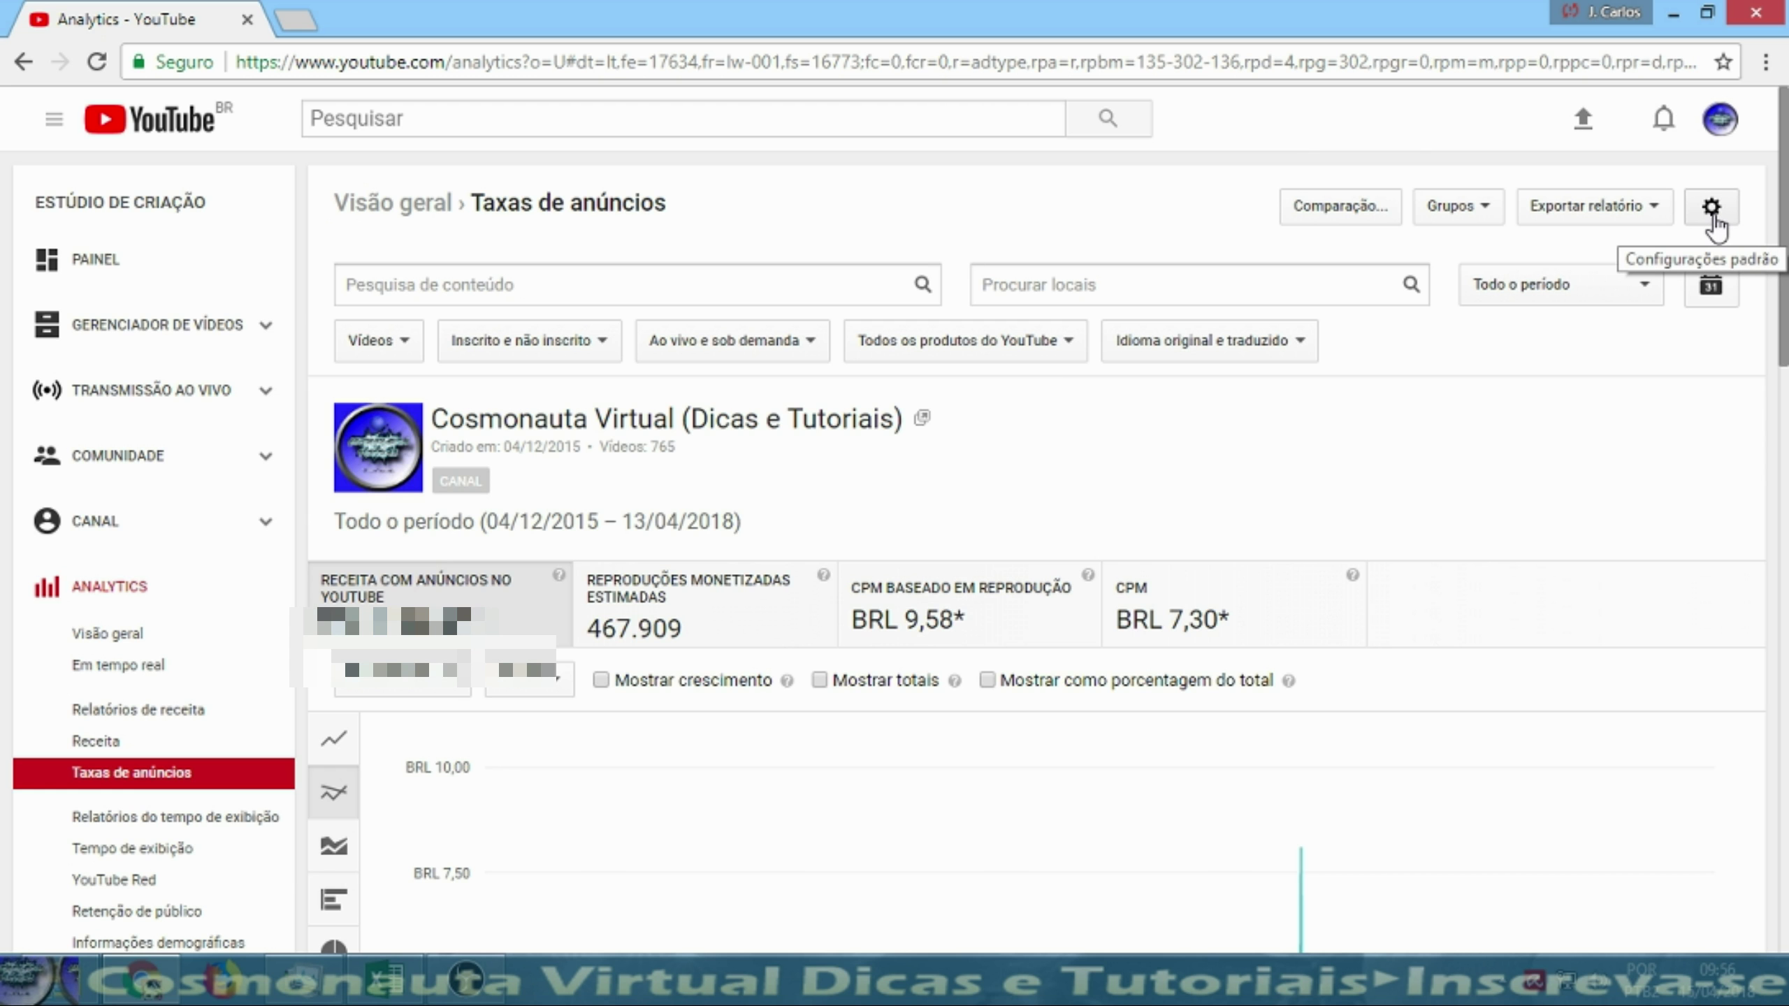
click(1713, 211)
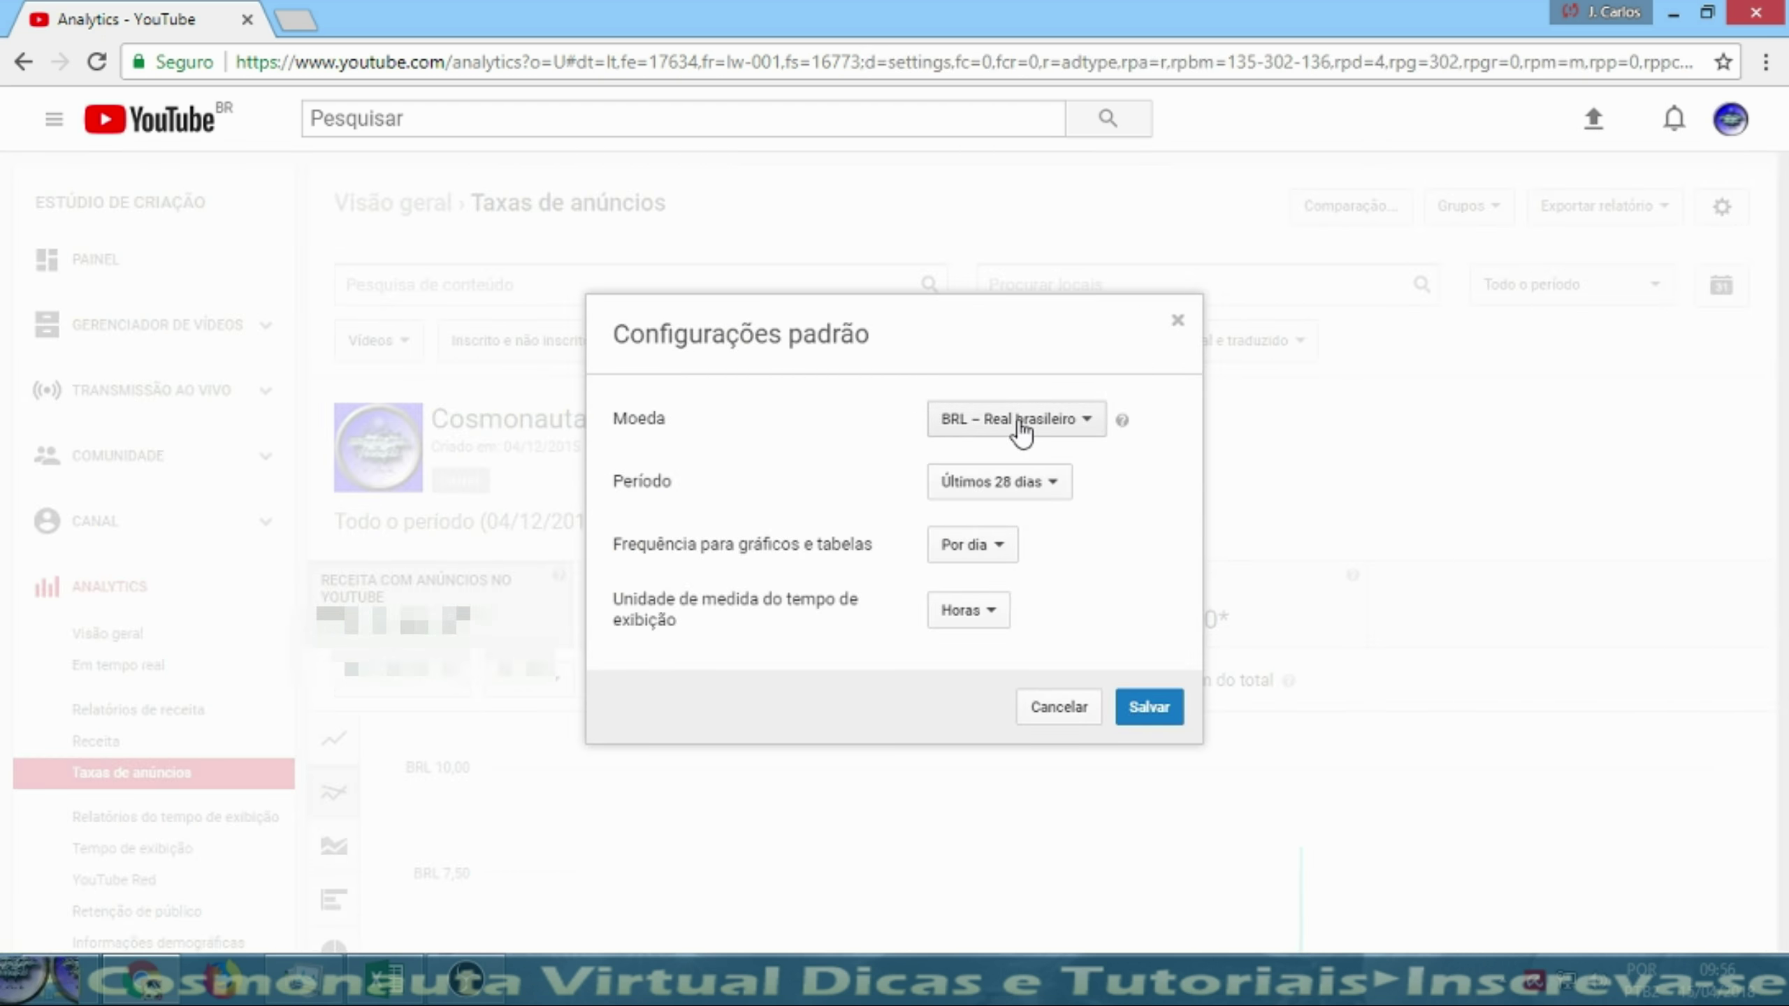
click(1092, 423)
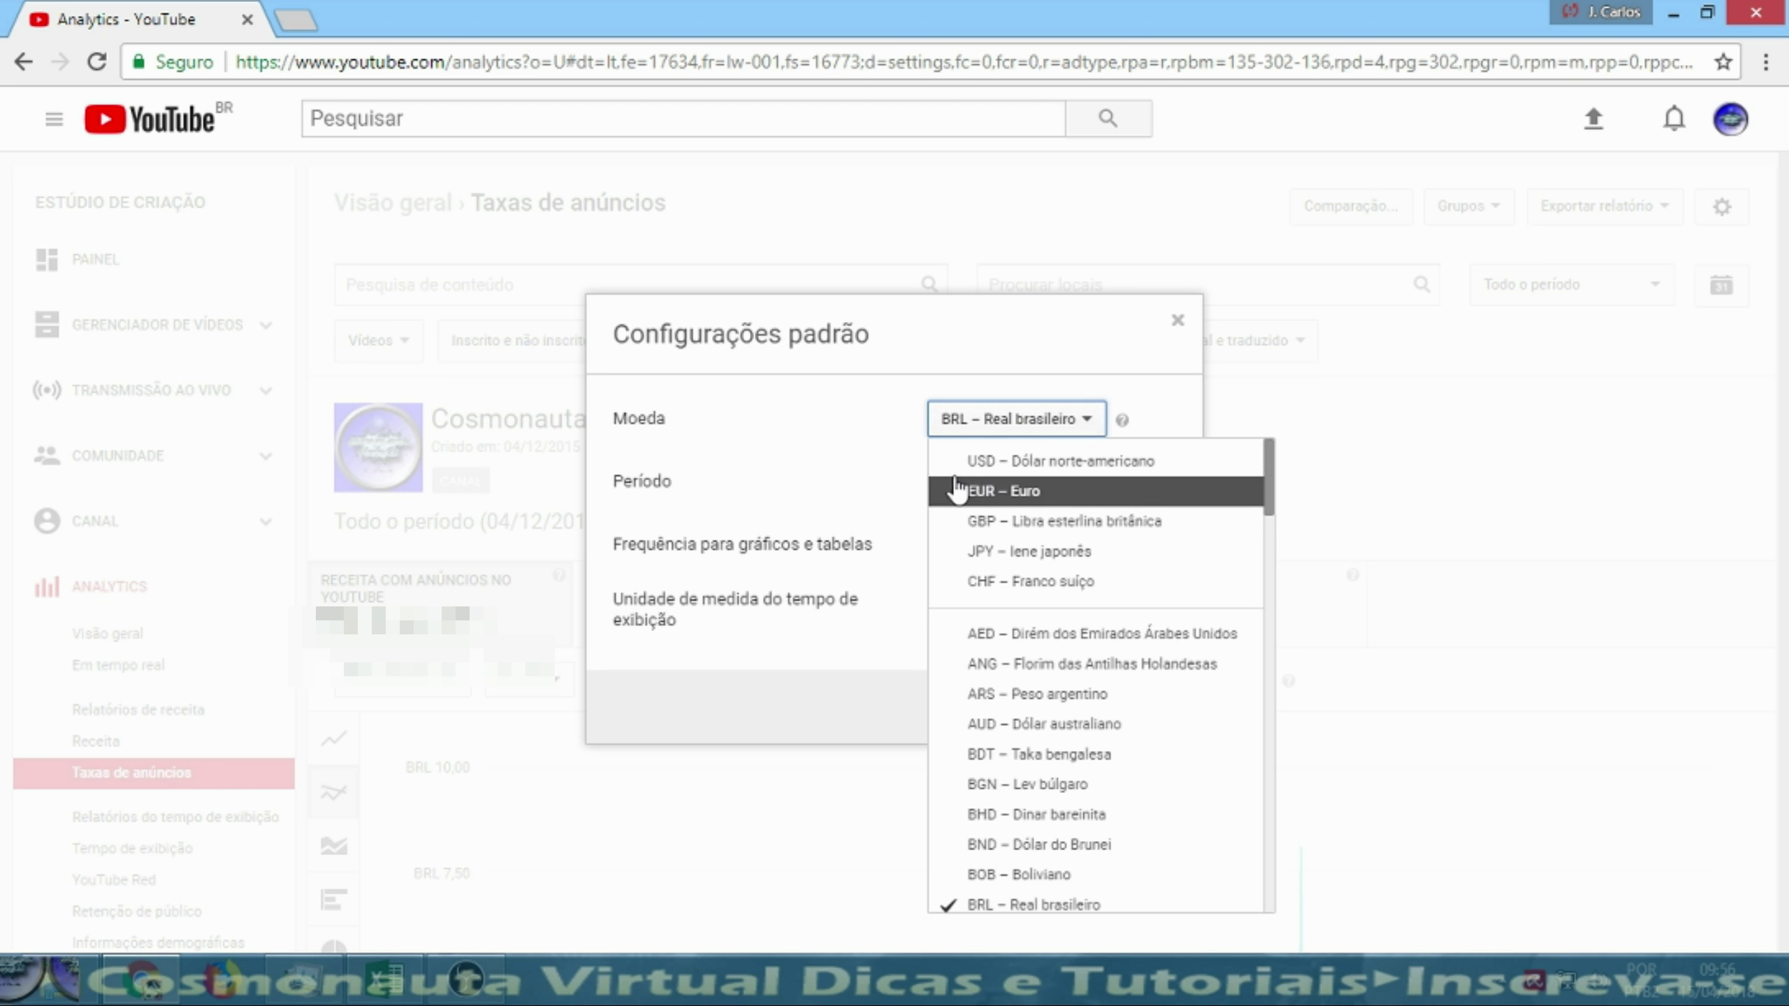
click(1009, 336)
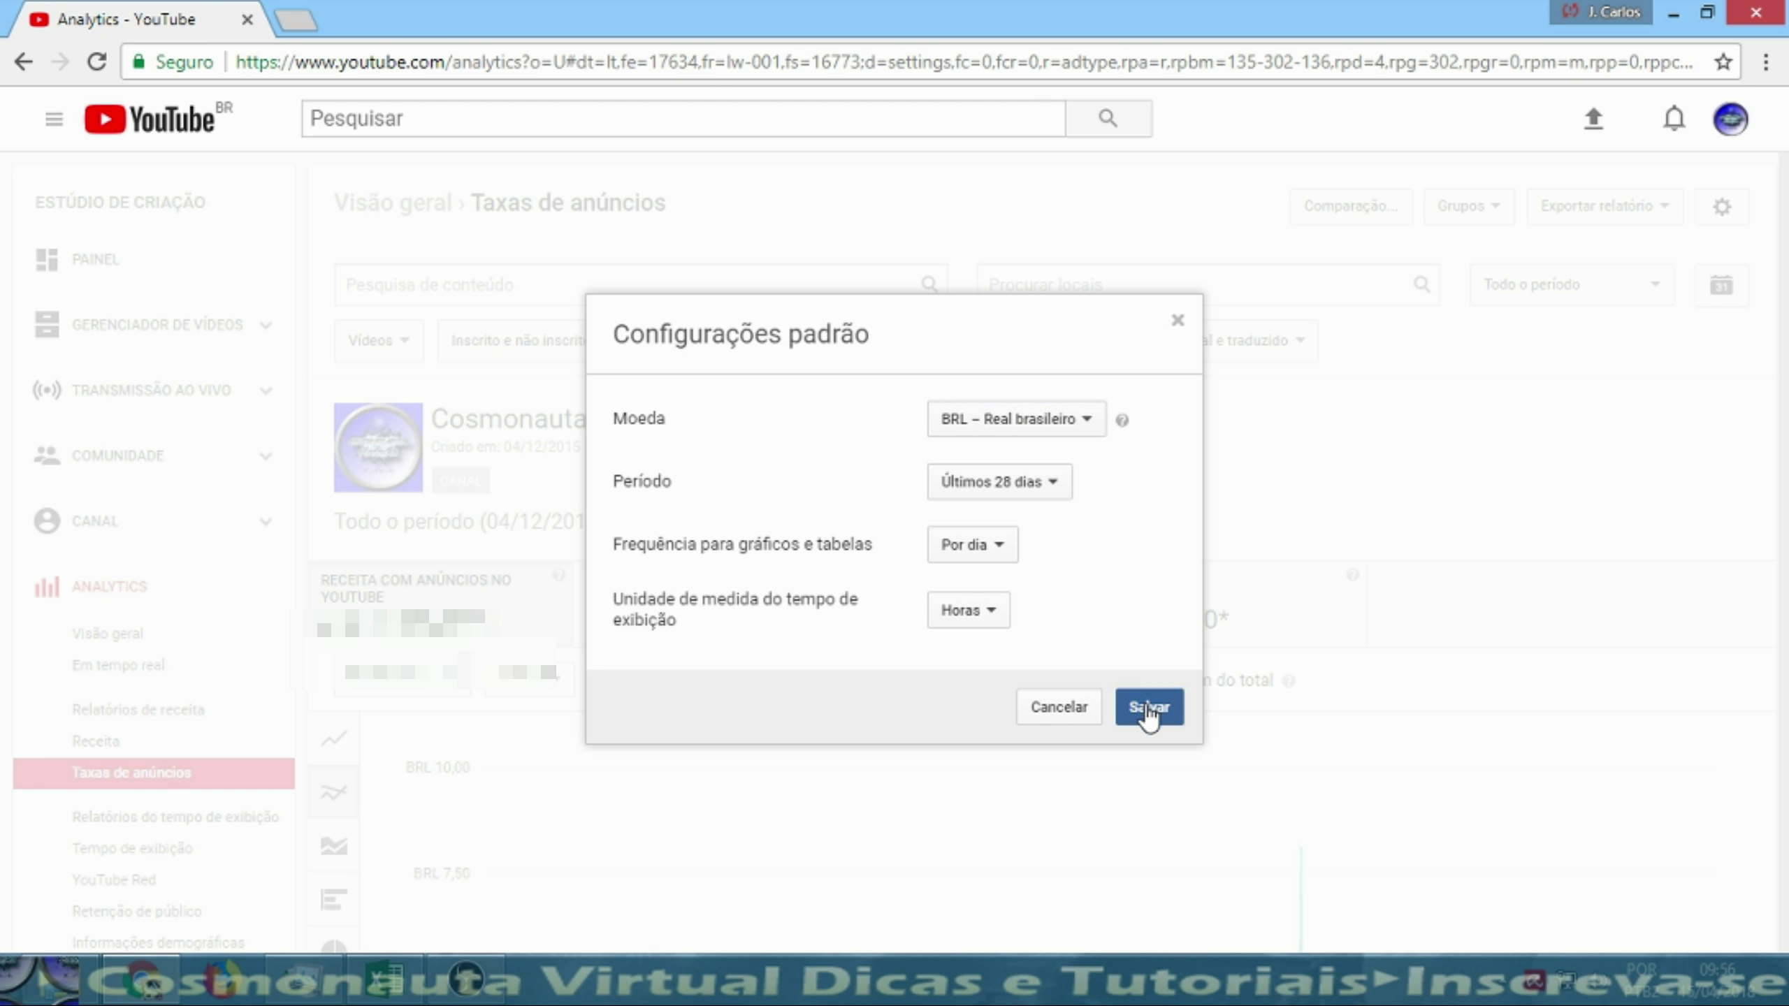
click(1179, 330)
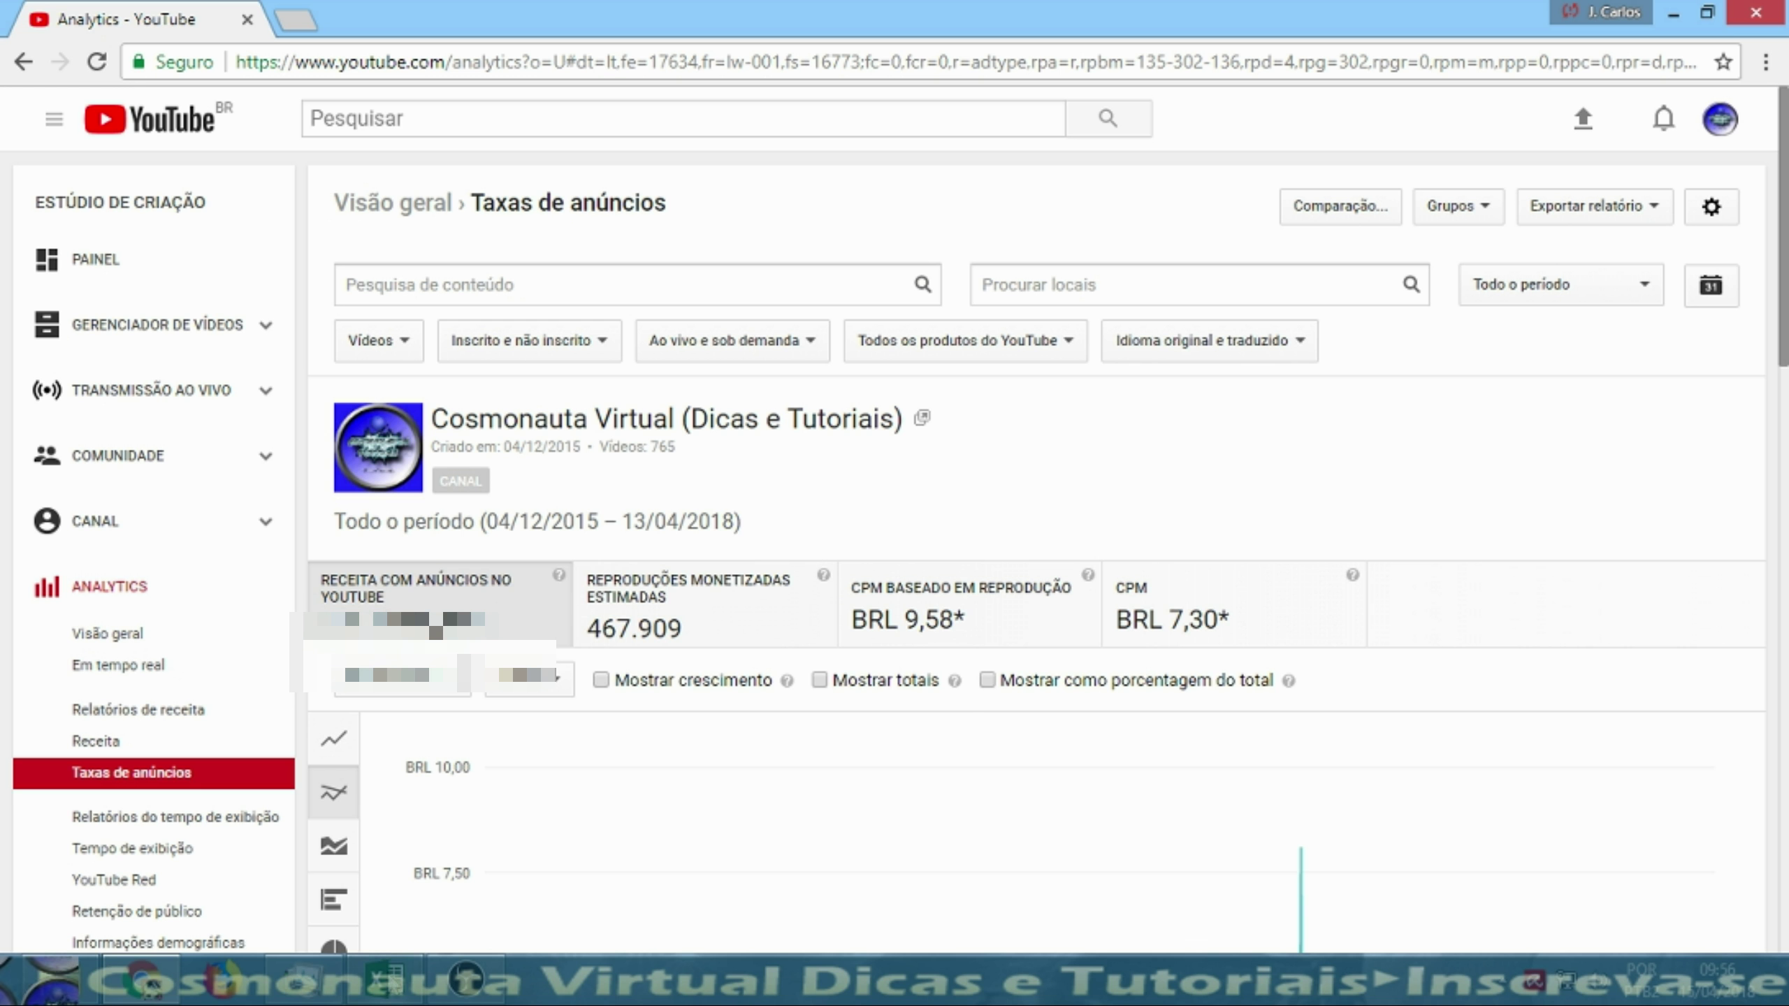
- Compare the estimated monetized playbacks metric in YouTube Analytics with the Excel sheet, and commit 387560 in cell B2
click(391, 983)
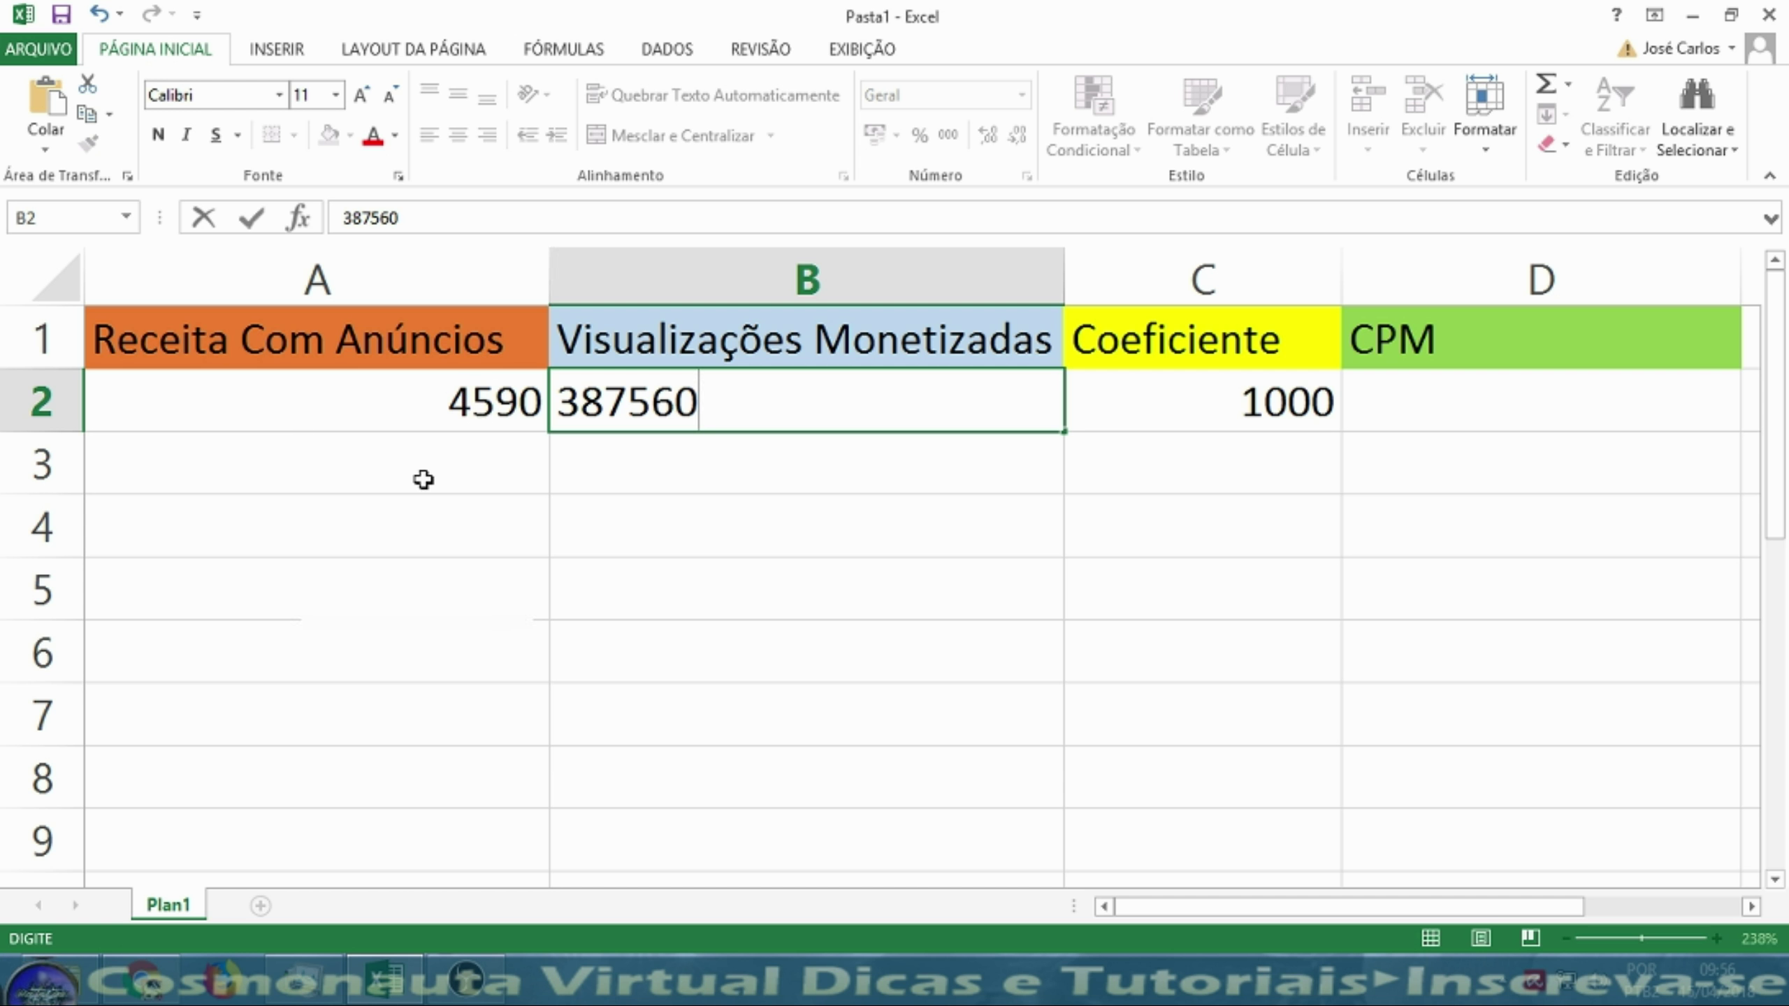
click(162, 984)
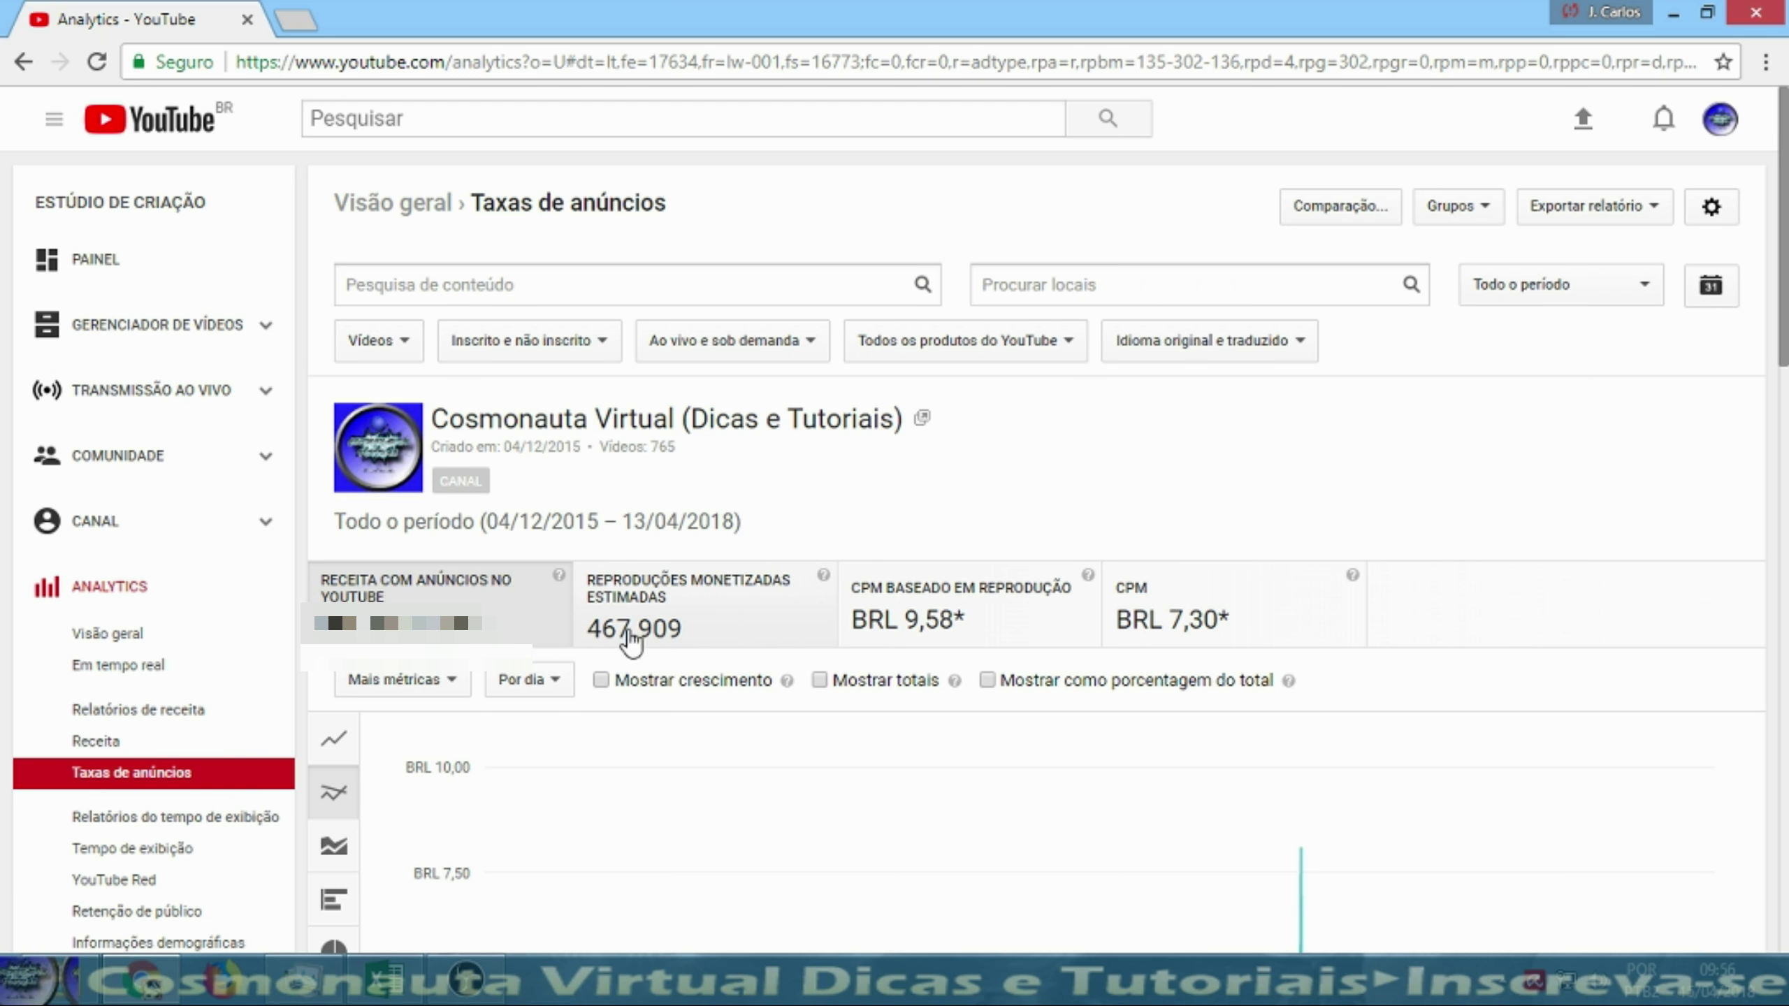
key(alt+Tab)
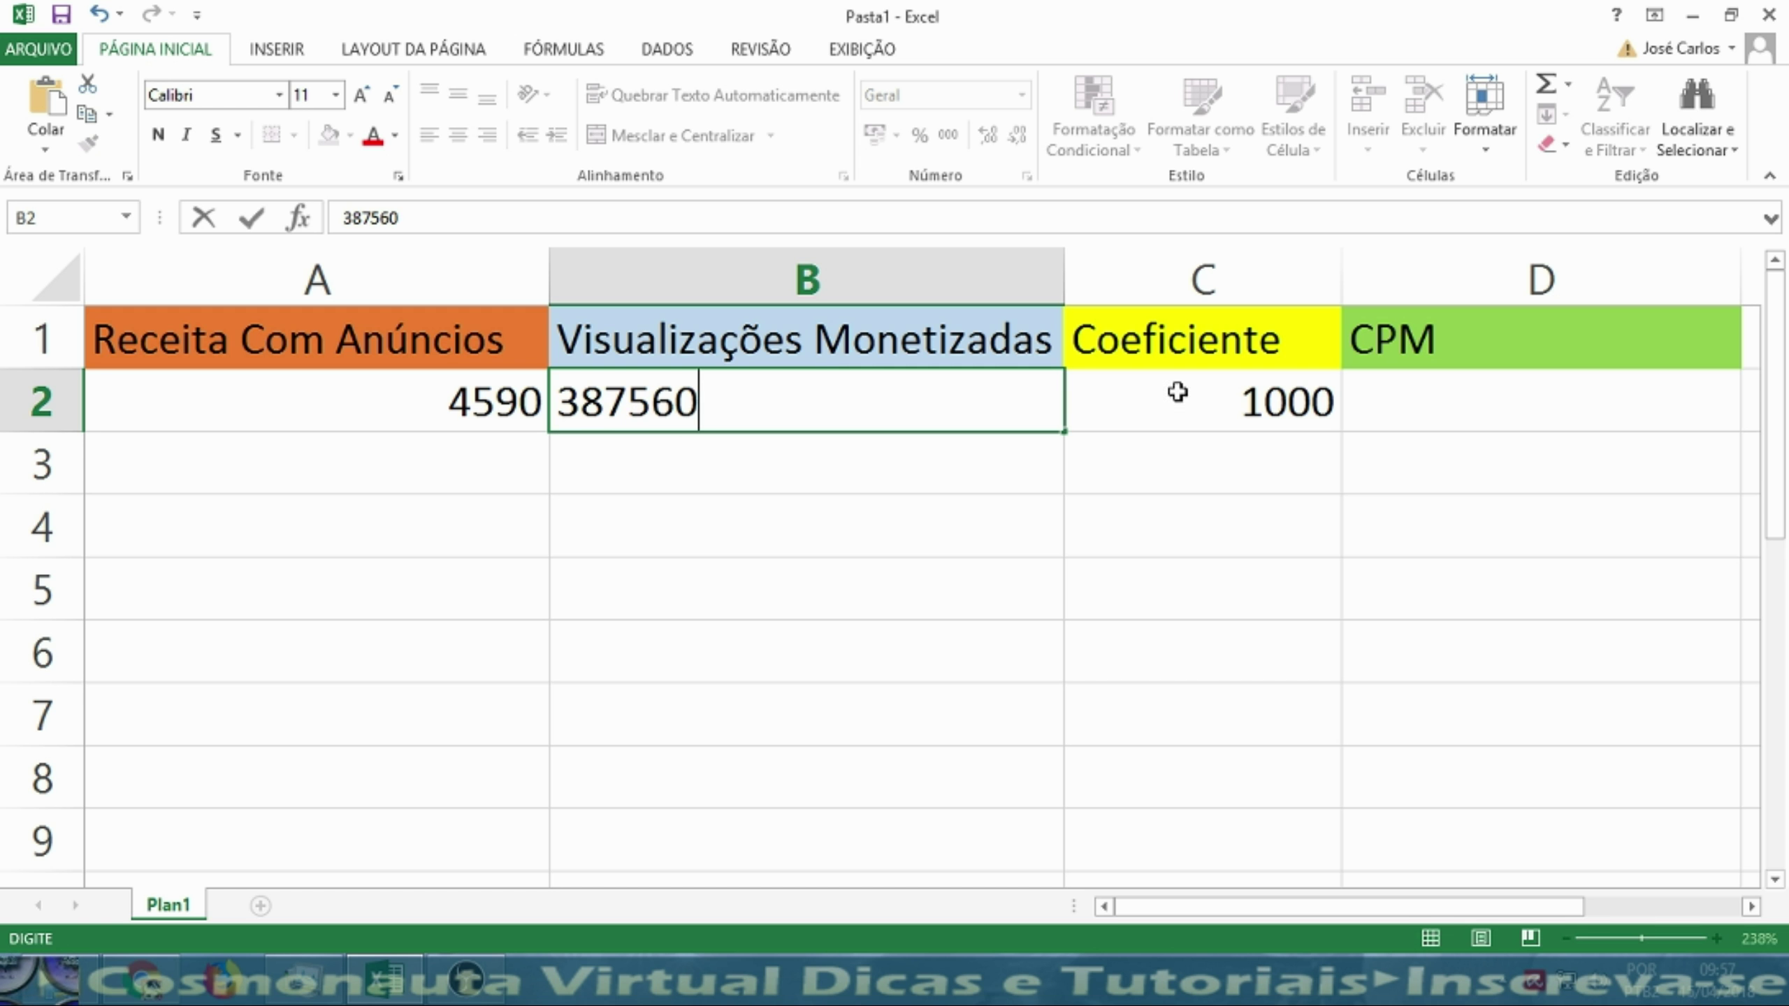
click(1250, 402)
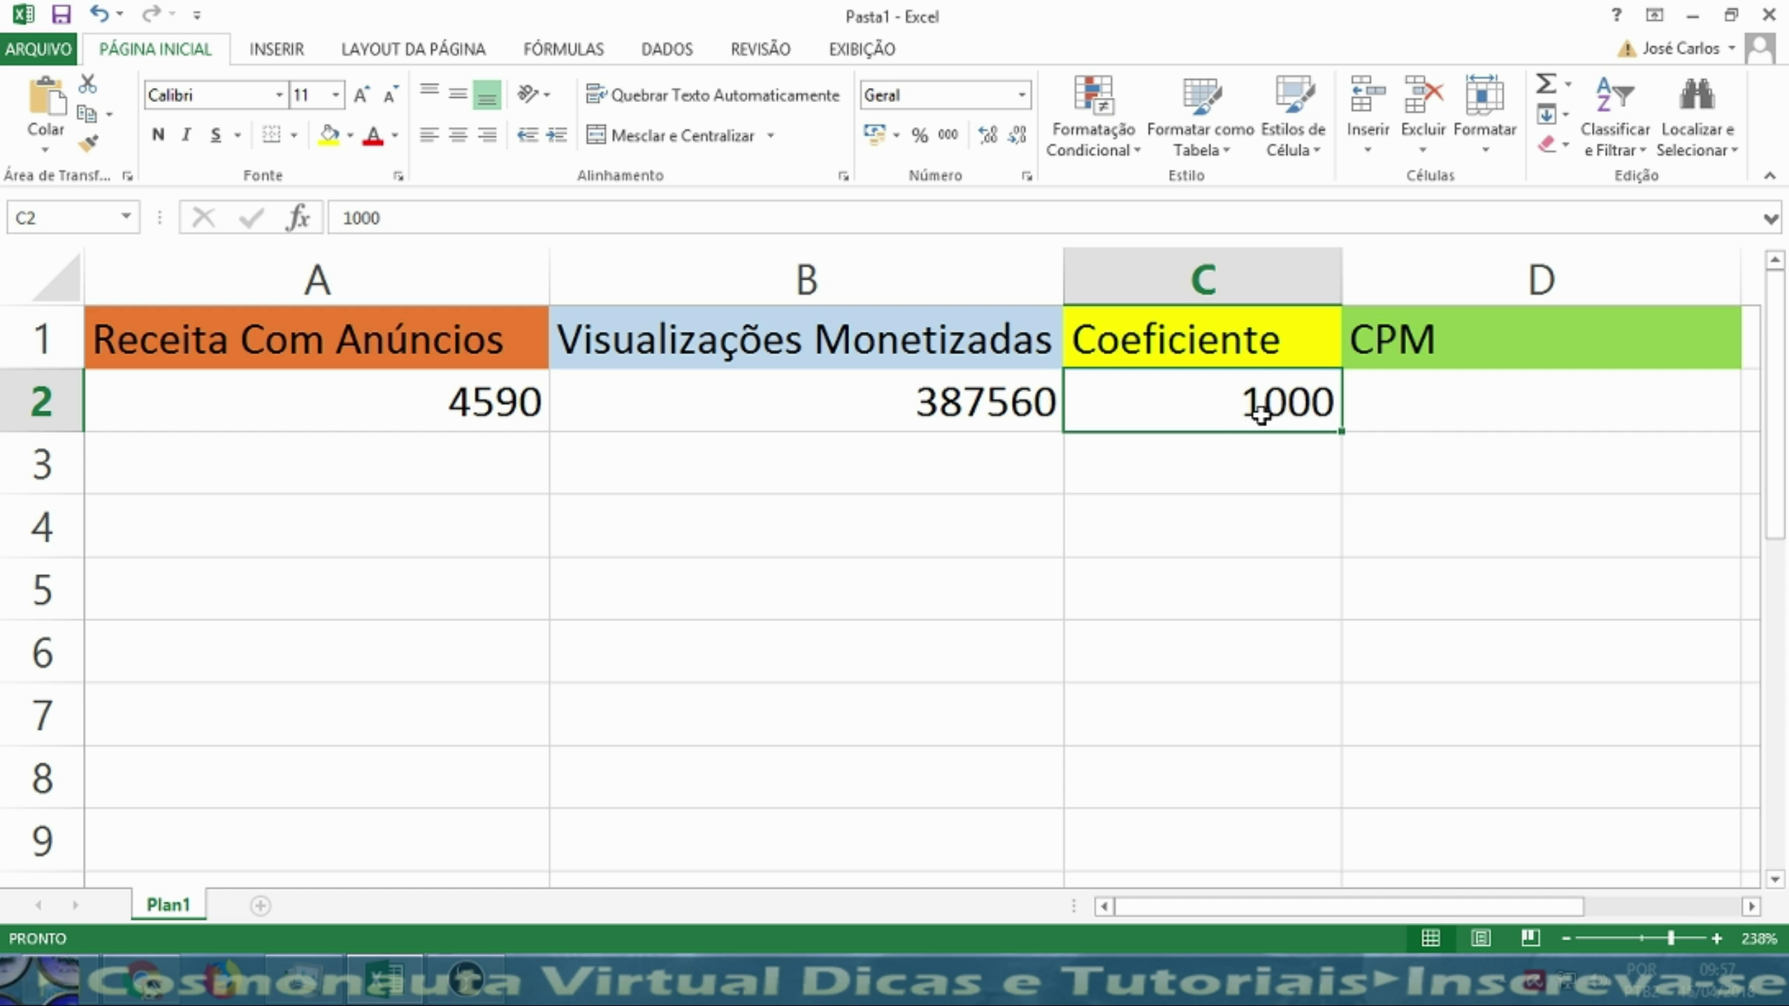
- Calculate the CPM in cell D2 with the formula =A2/B2*C2
click(1419, 402)
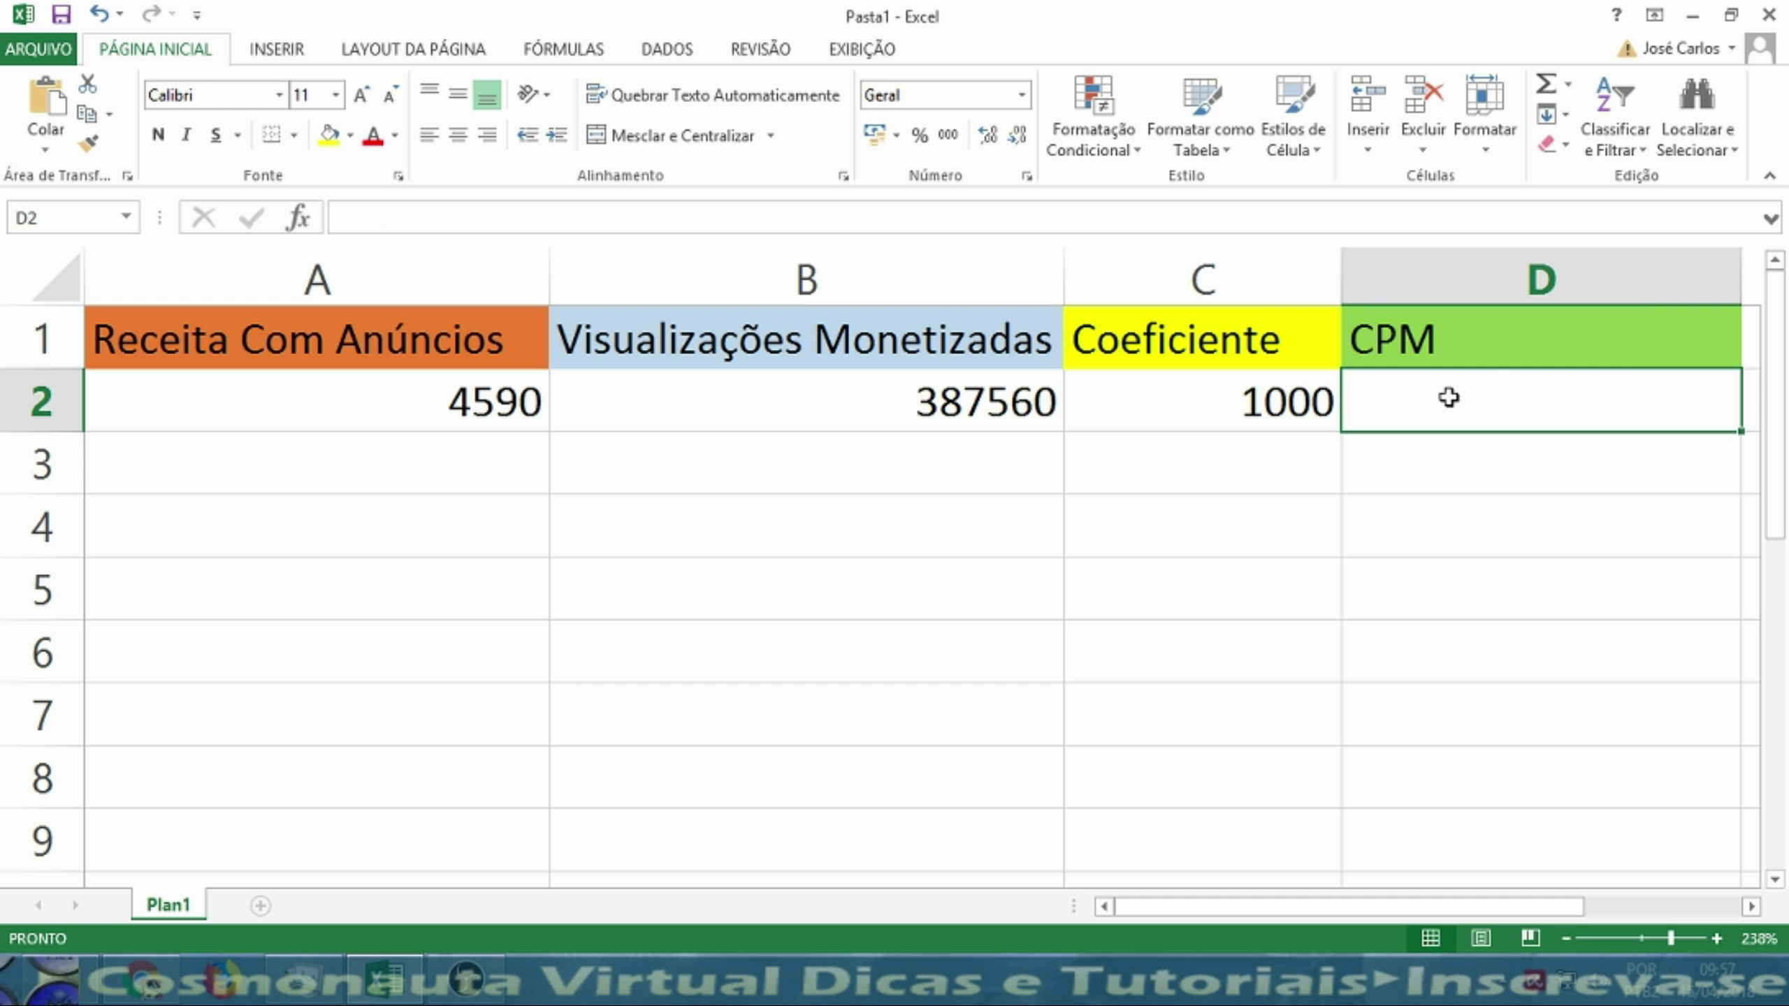
text(=)
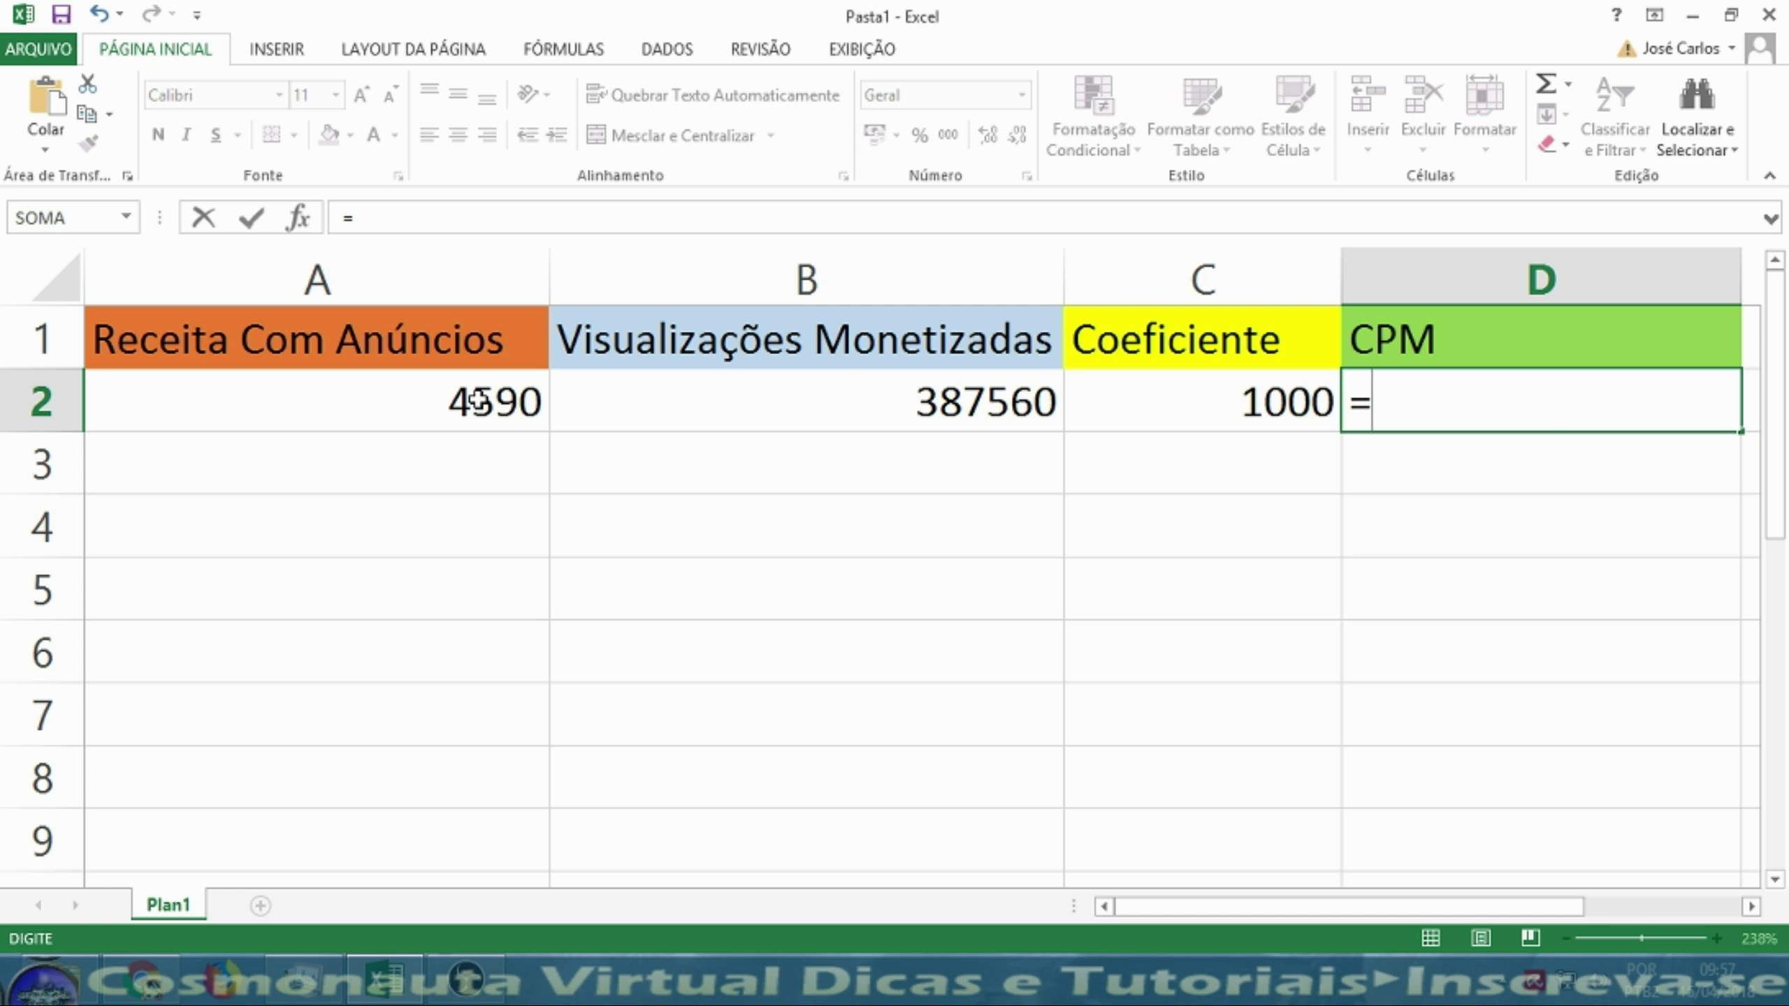
click(502, 409)
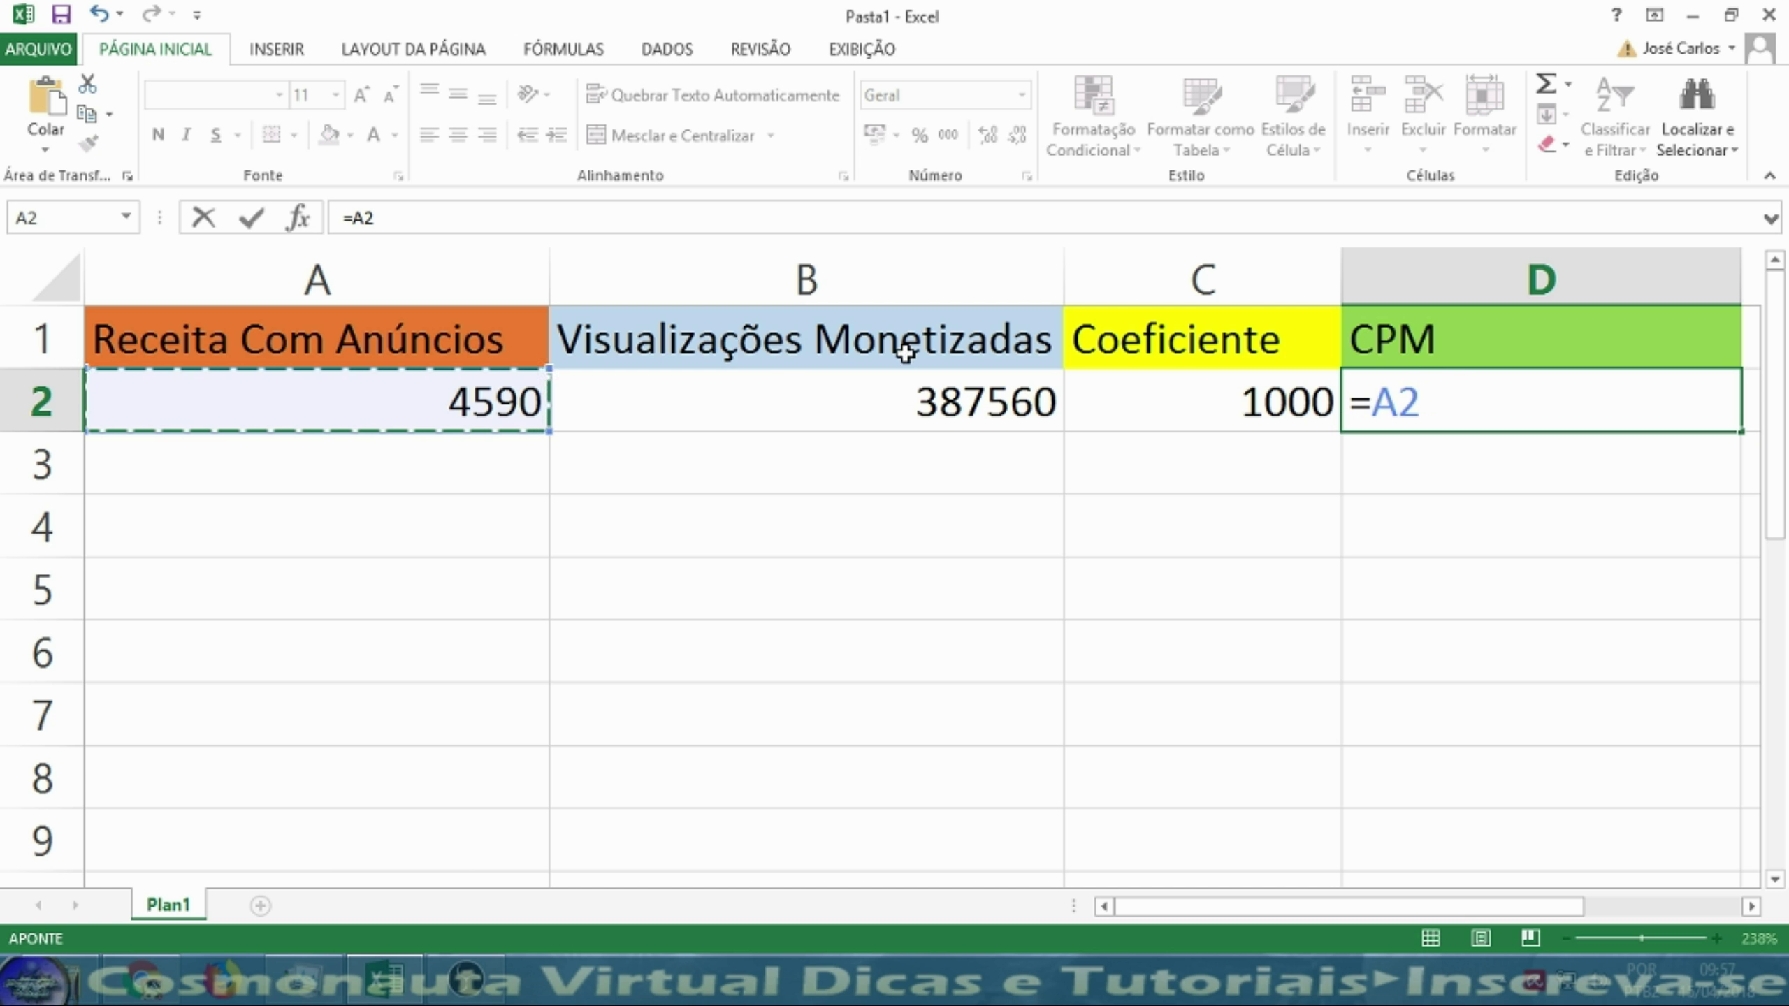
text(/)
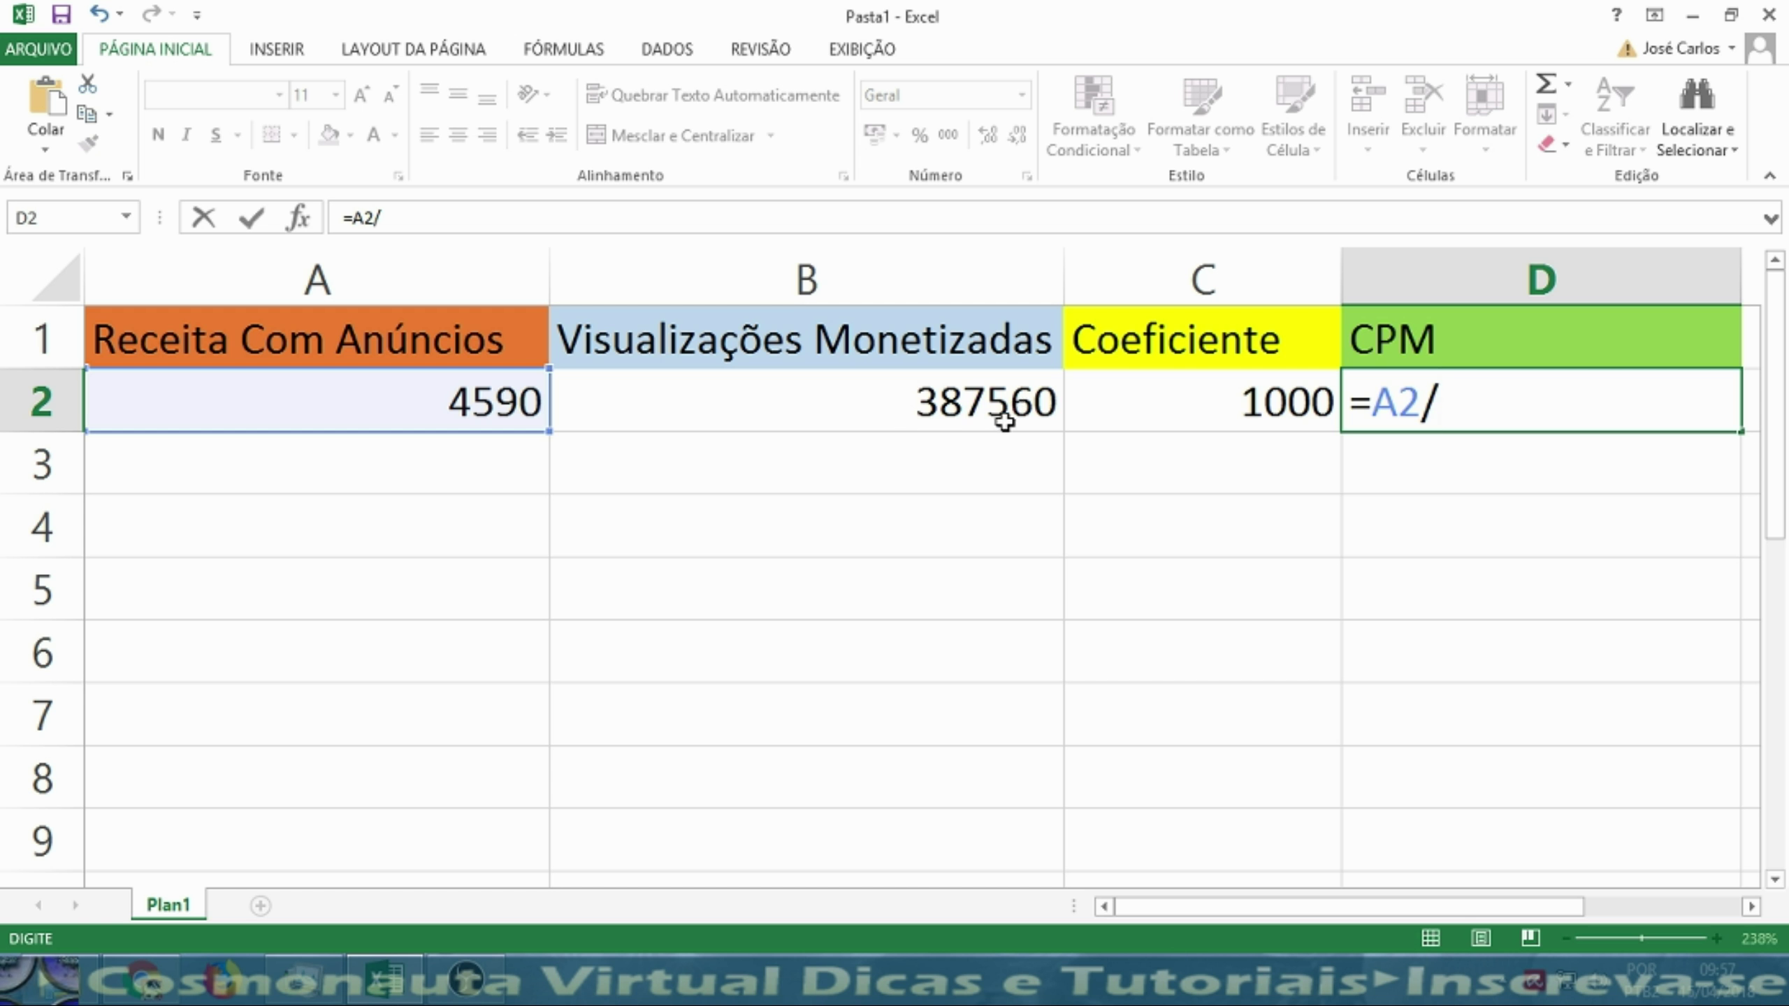
click(971, 409)
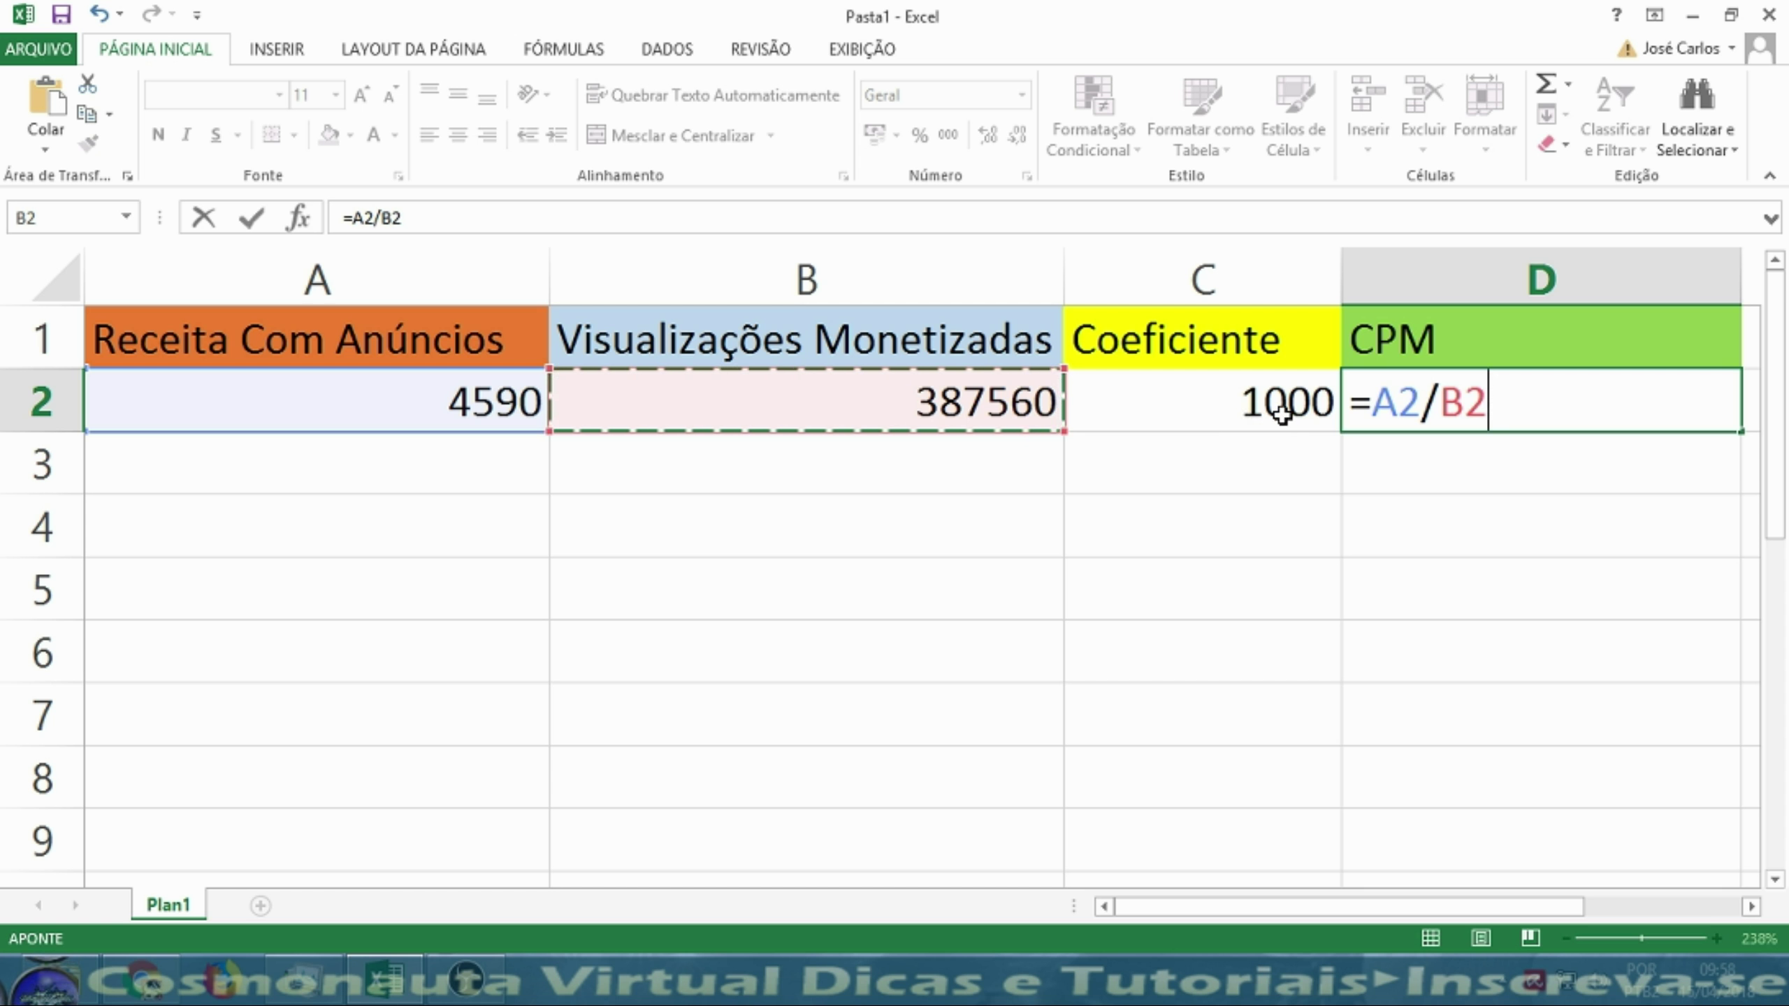
text(*)
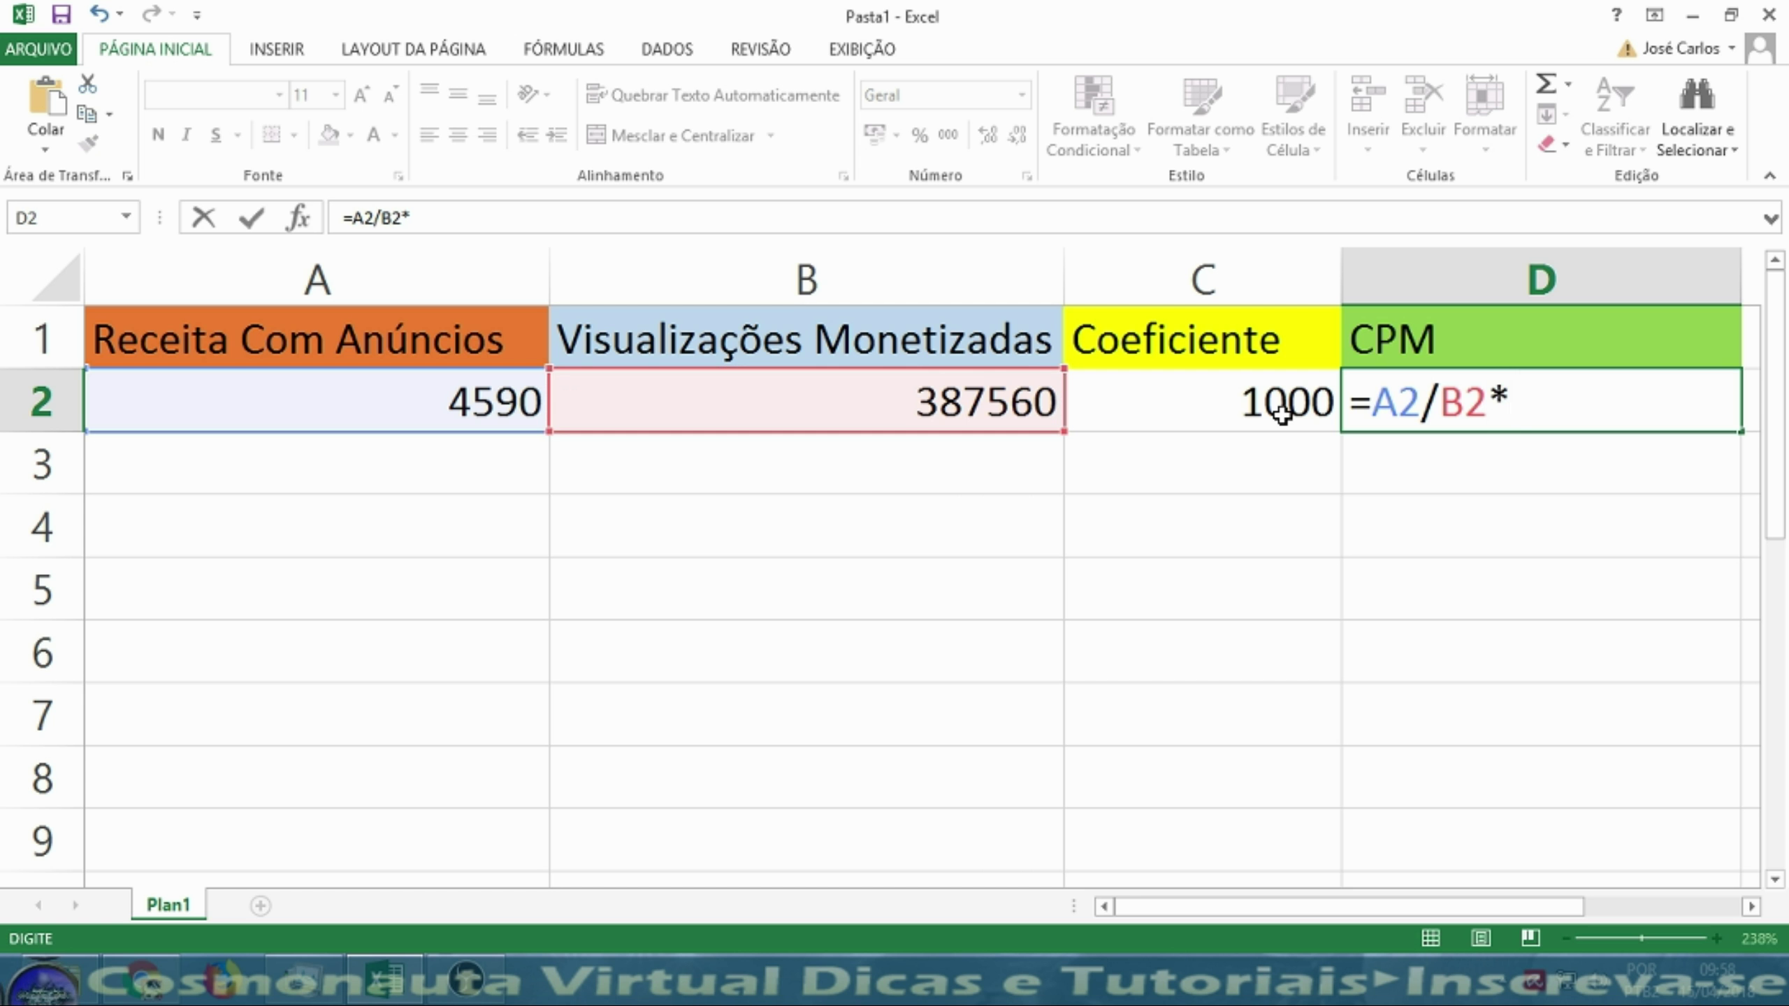
click(1262, 409)
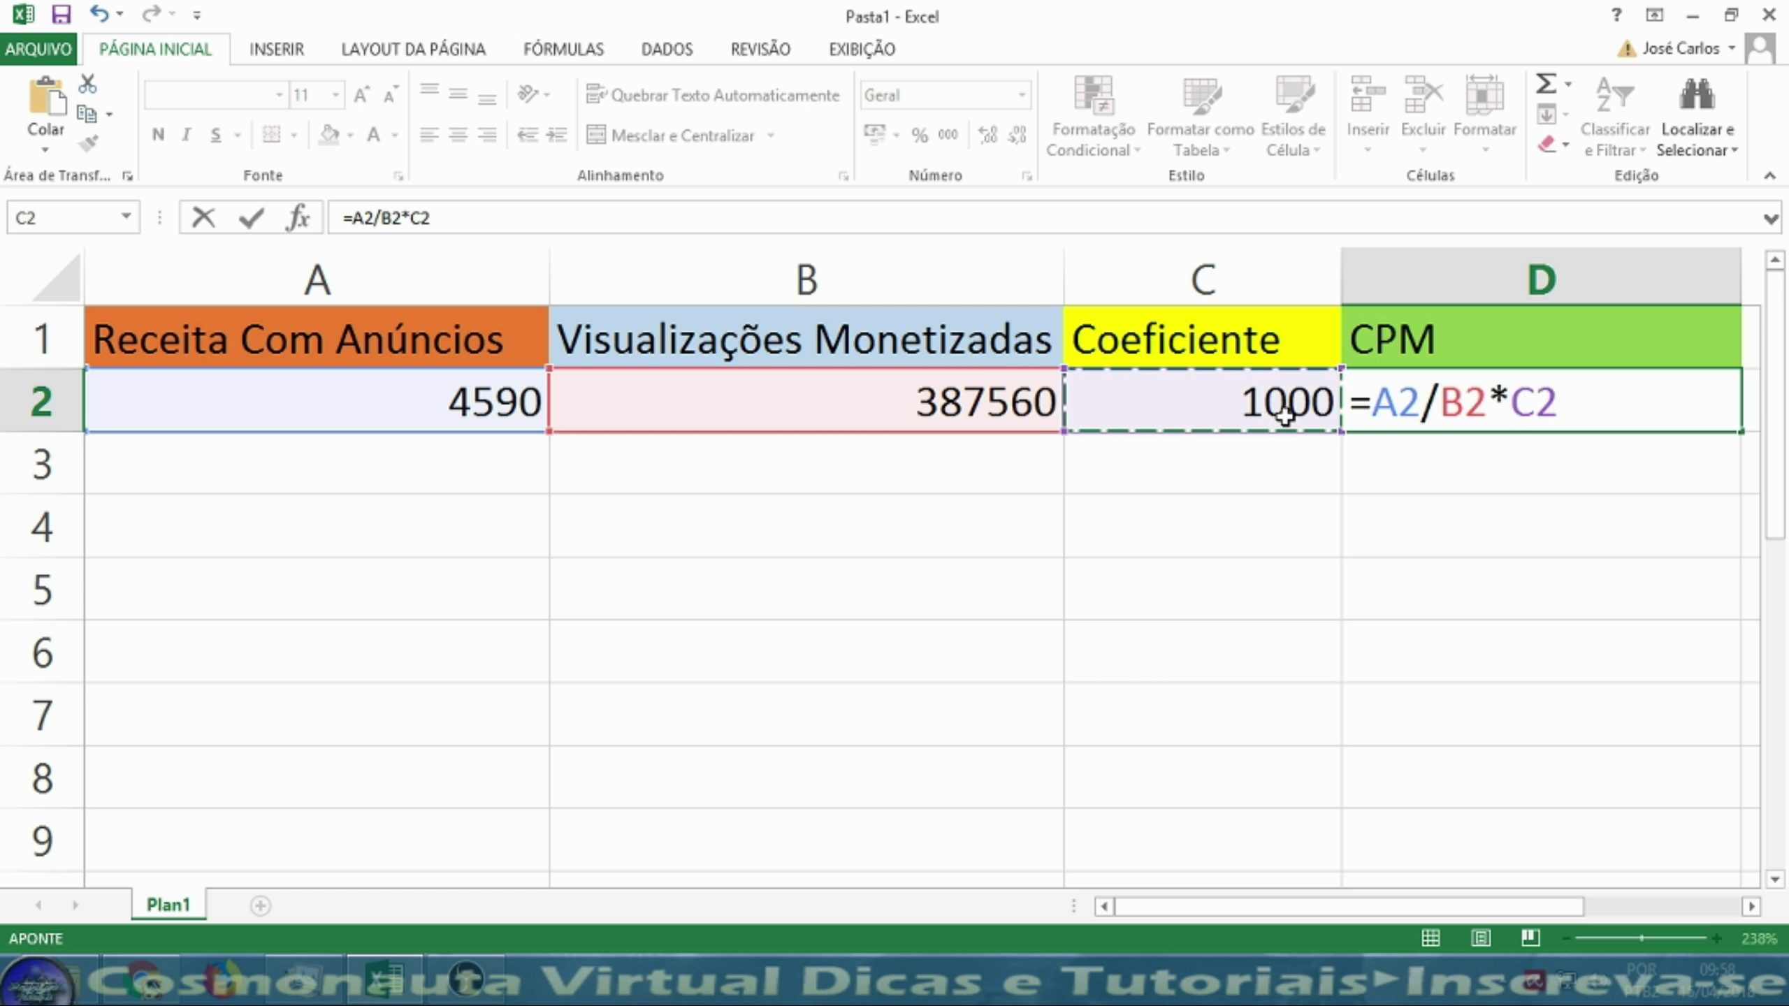
key(Return)
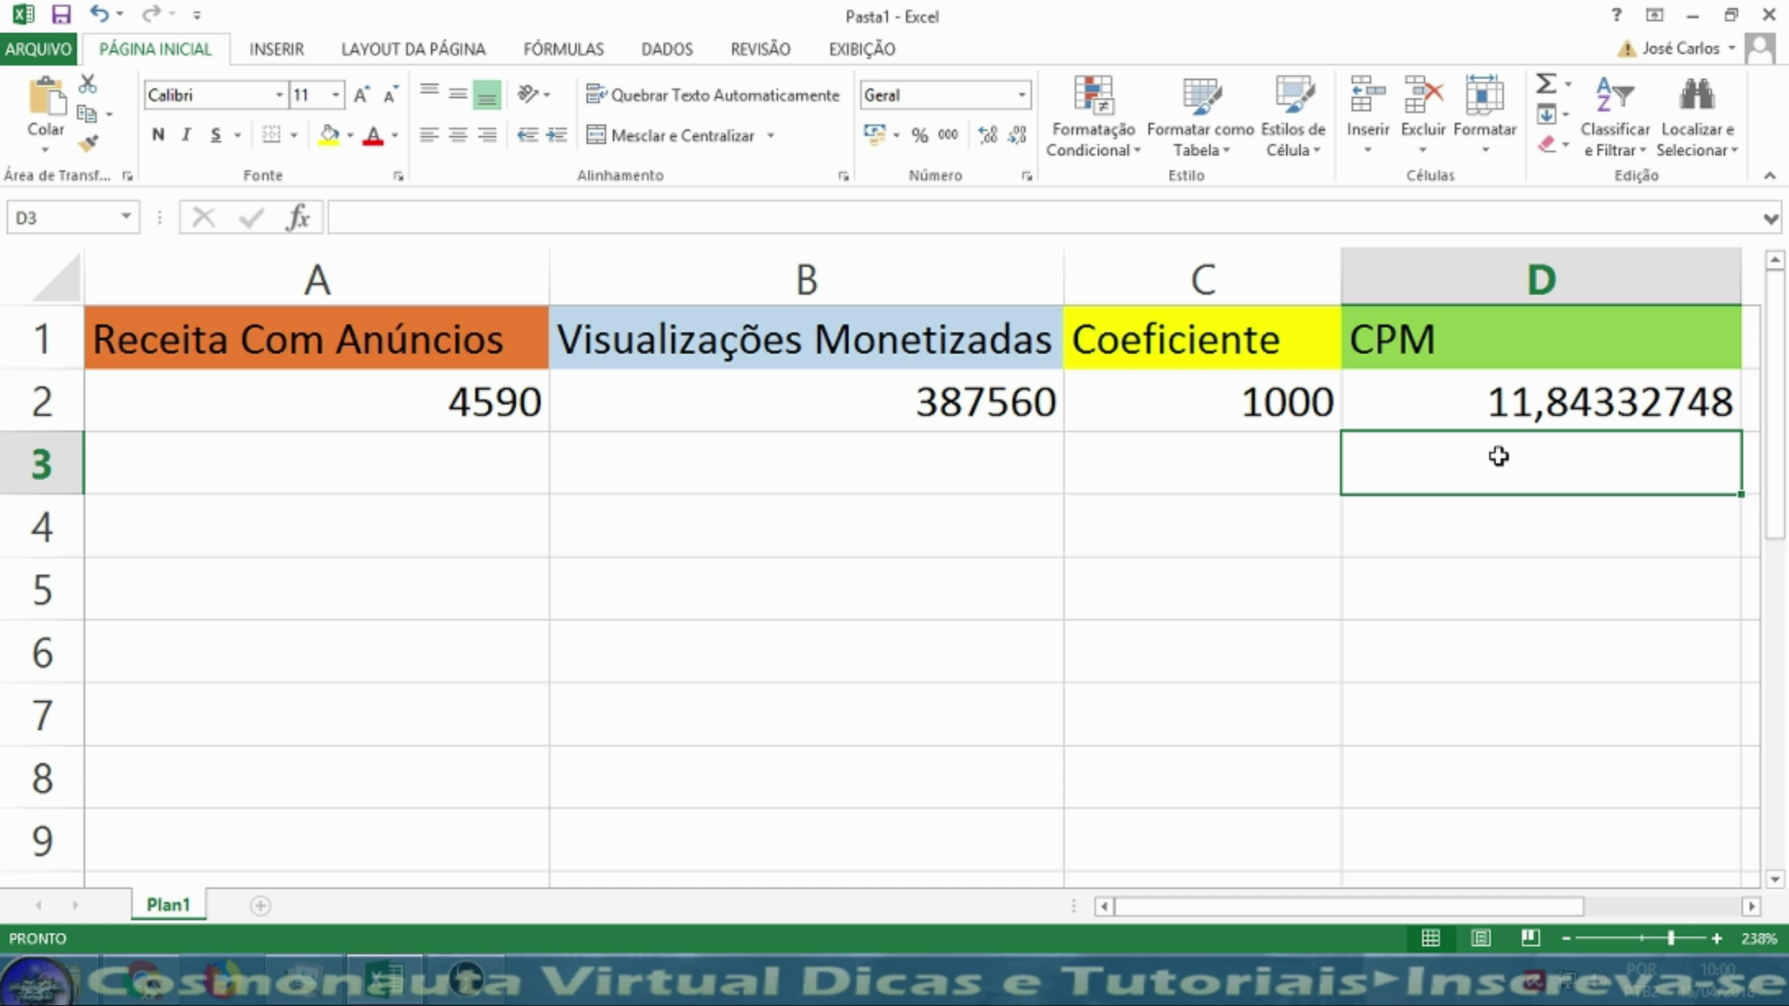
- Calculate 55% of the CPM in cell D4 with the formula =D2*55%
click(1387, 532)
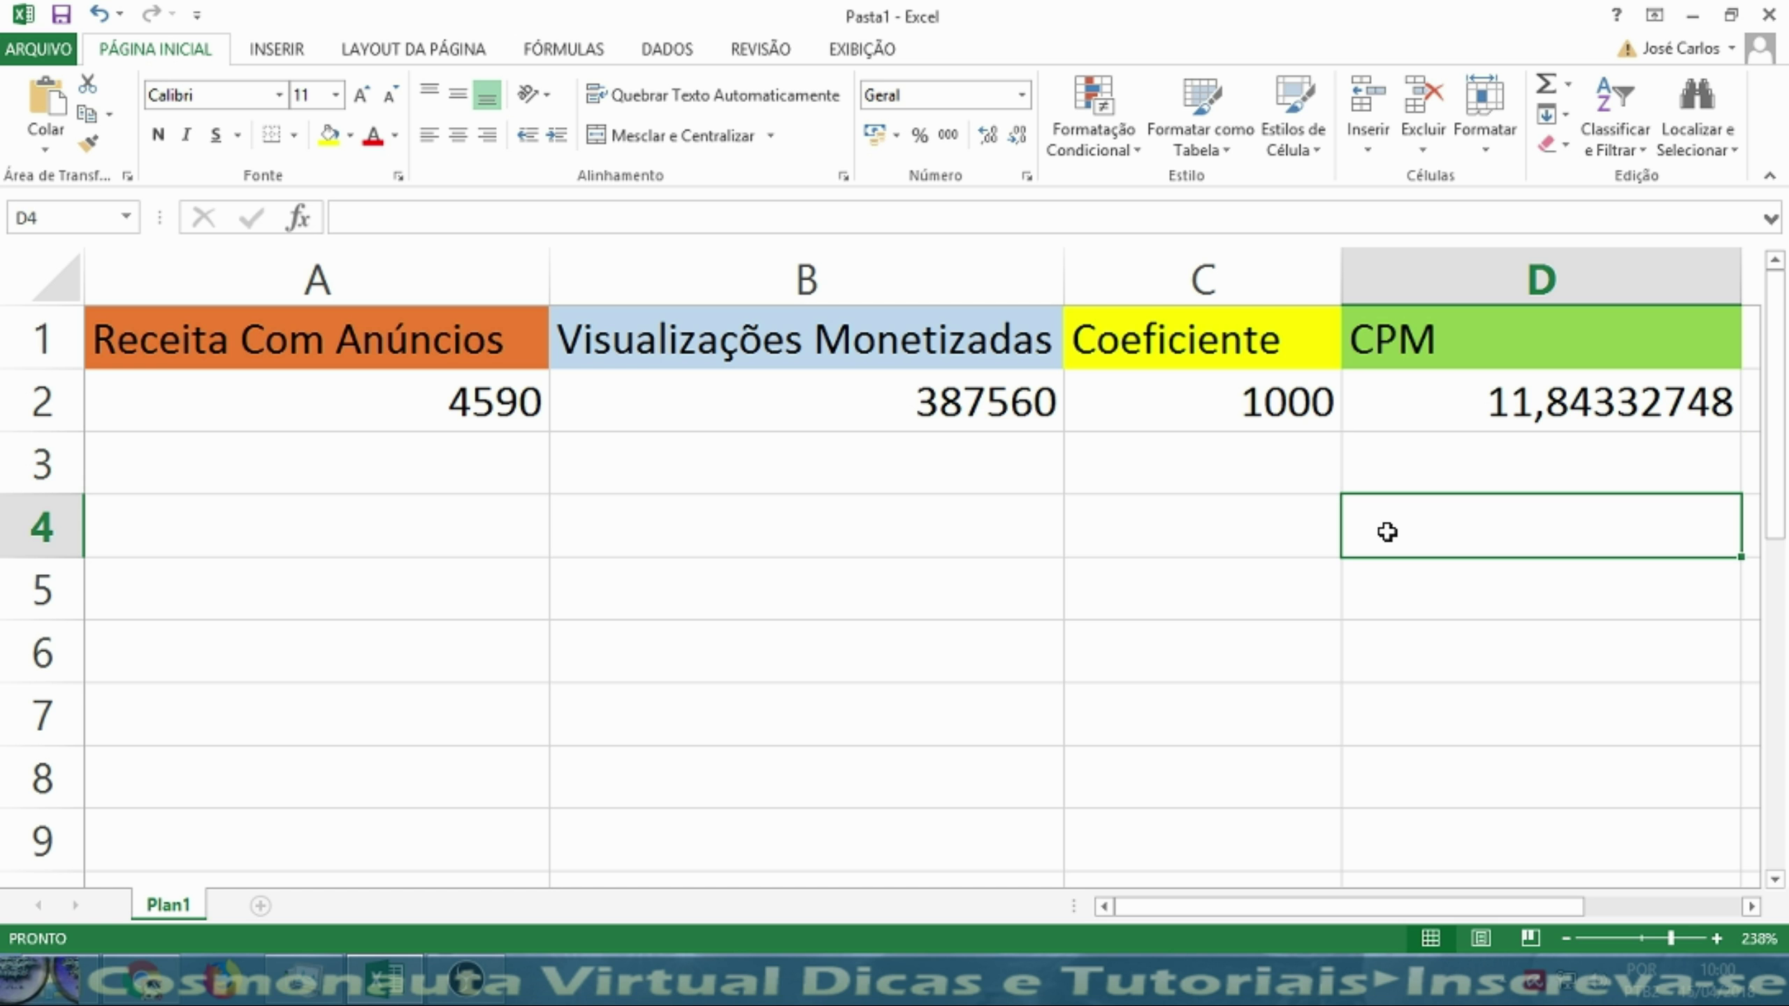
text(=)
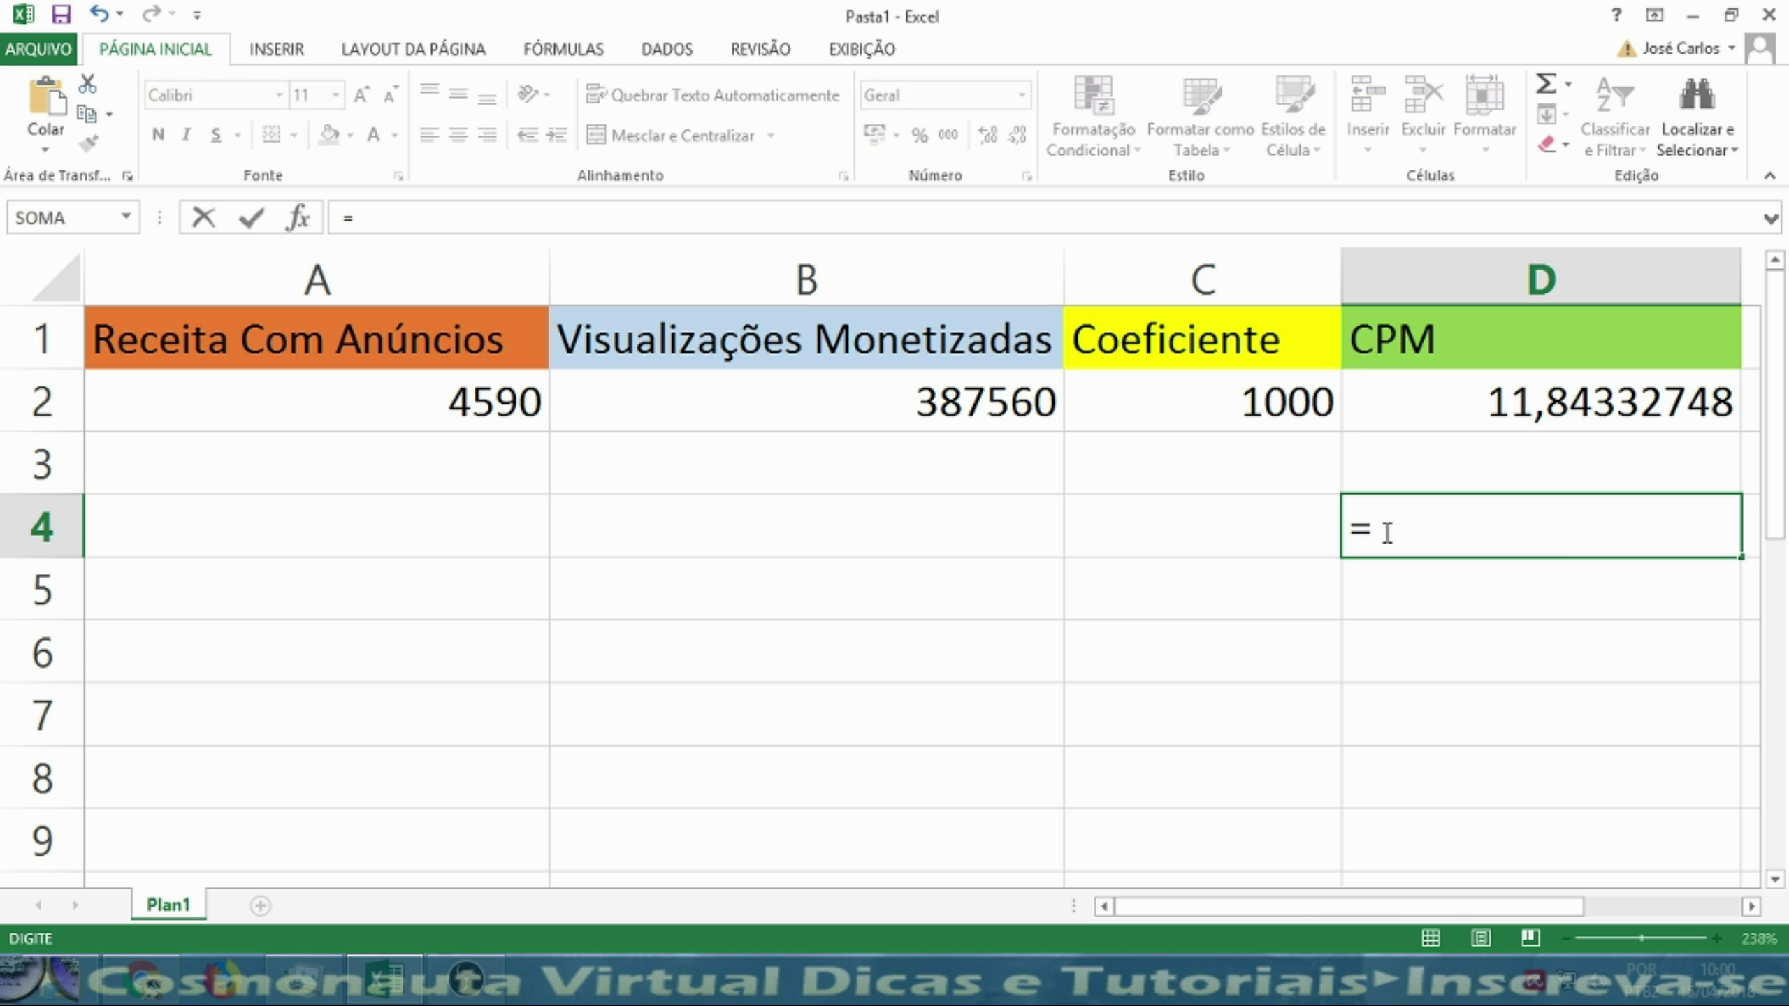
key(Up)
key(Up)
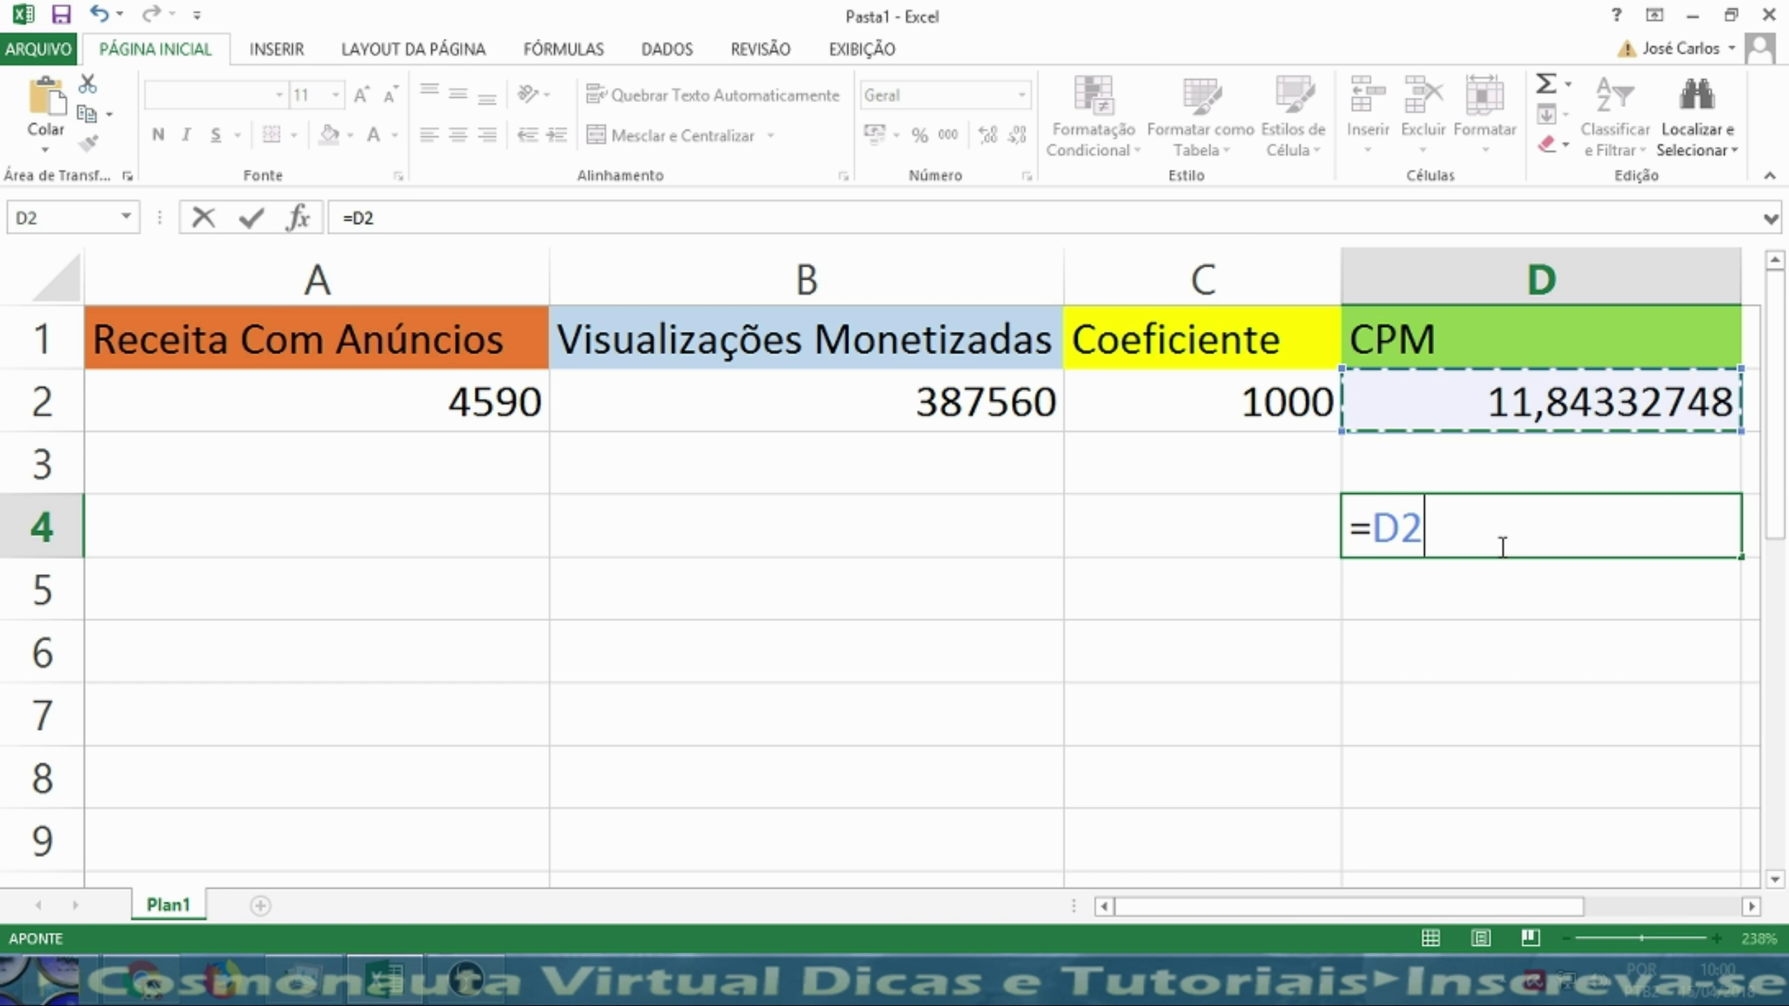
text(*)
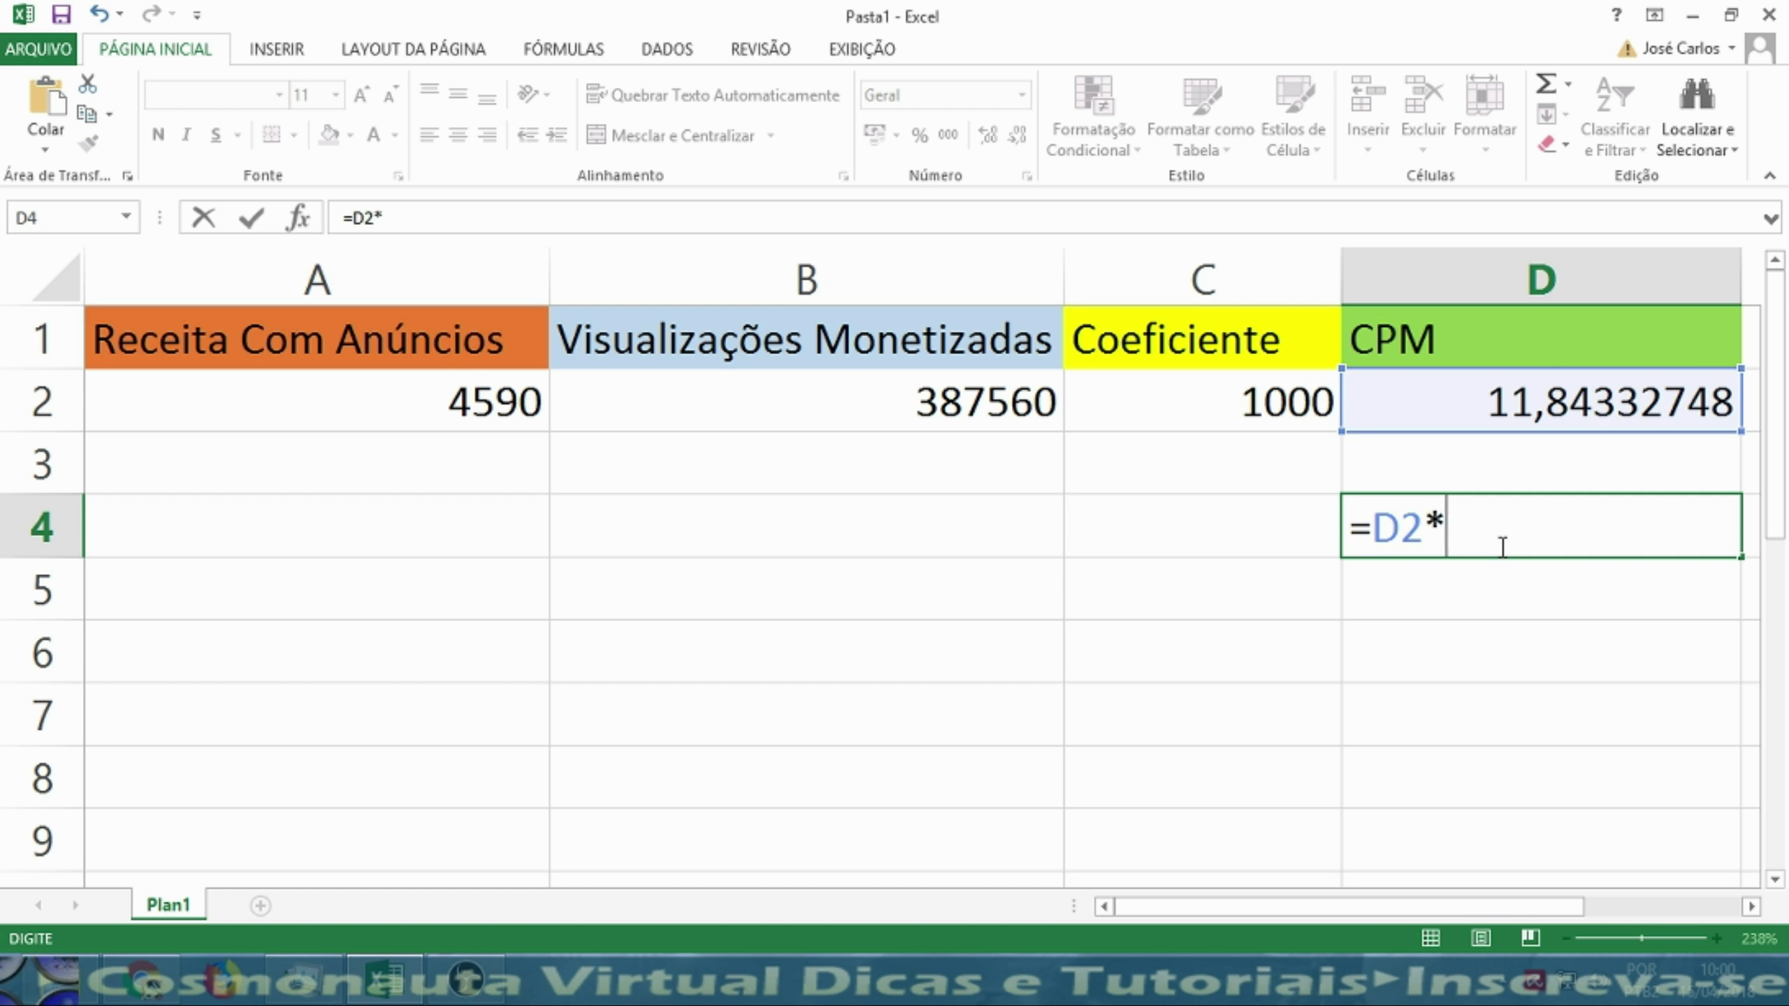
text(55)
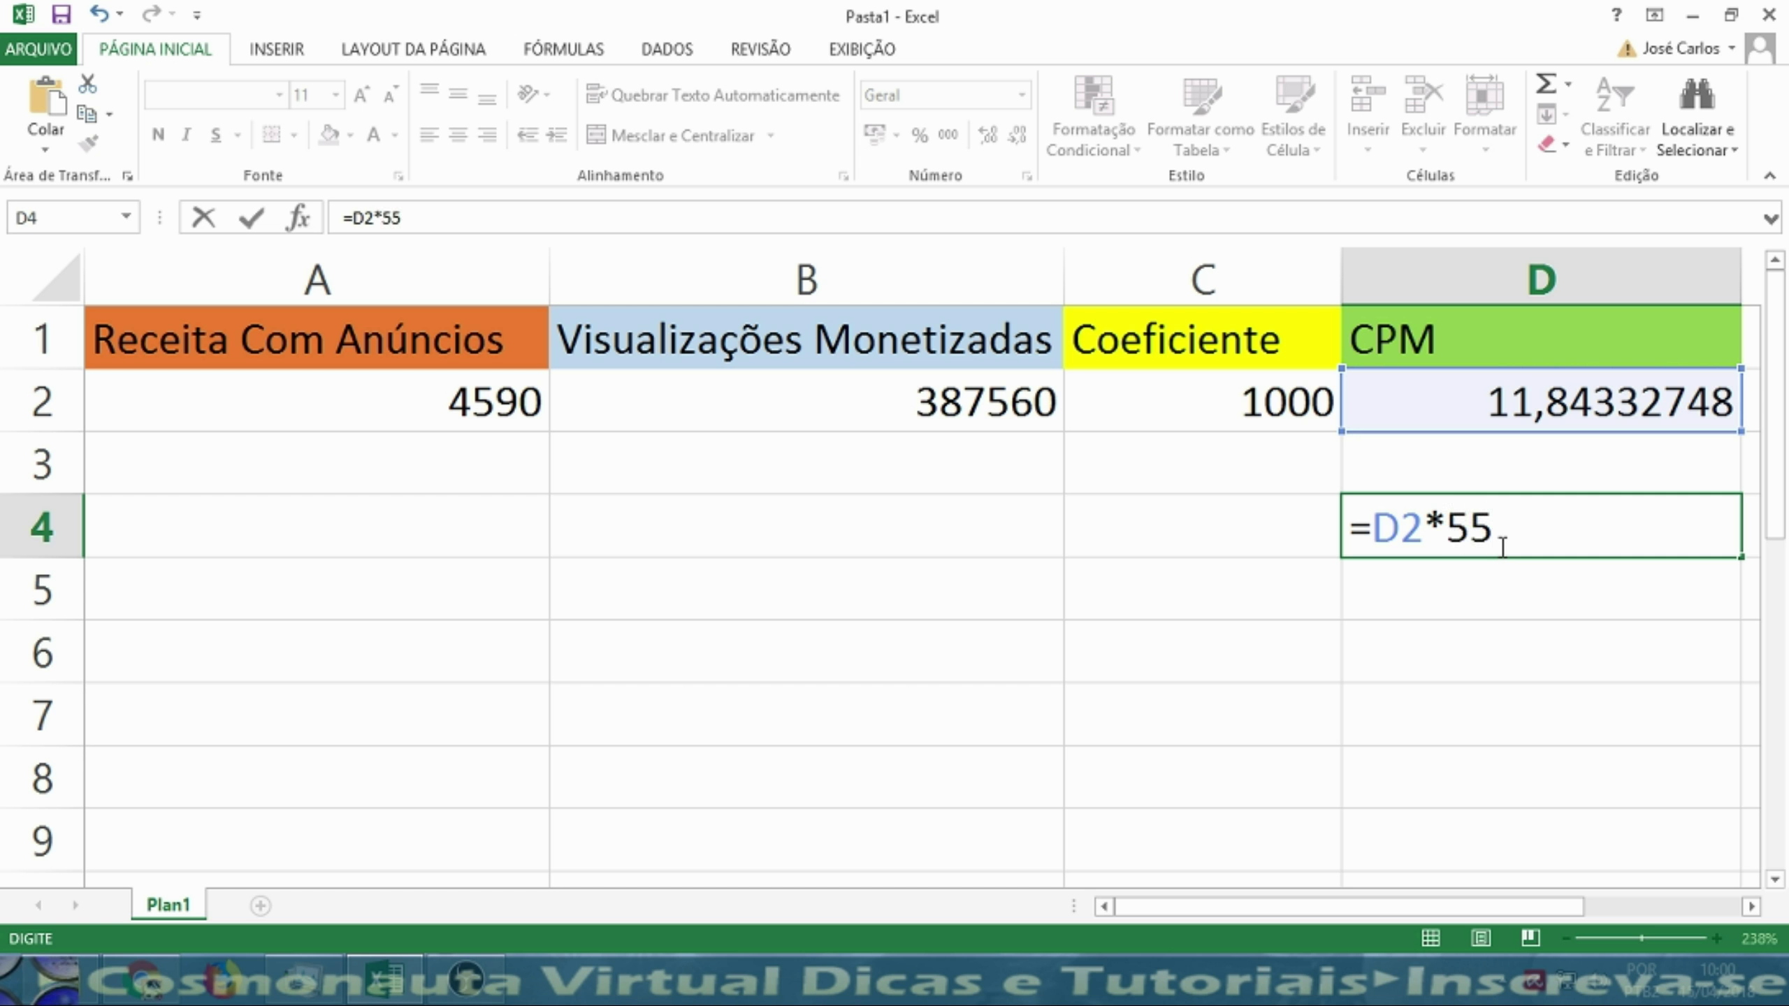
text(%)
key(Return)
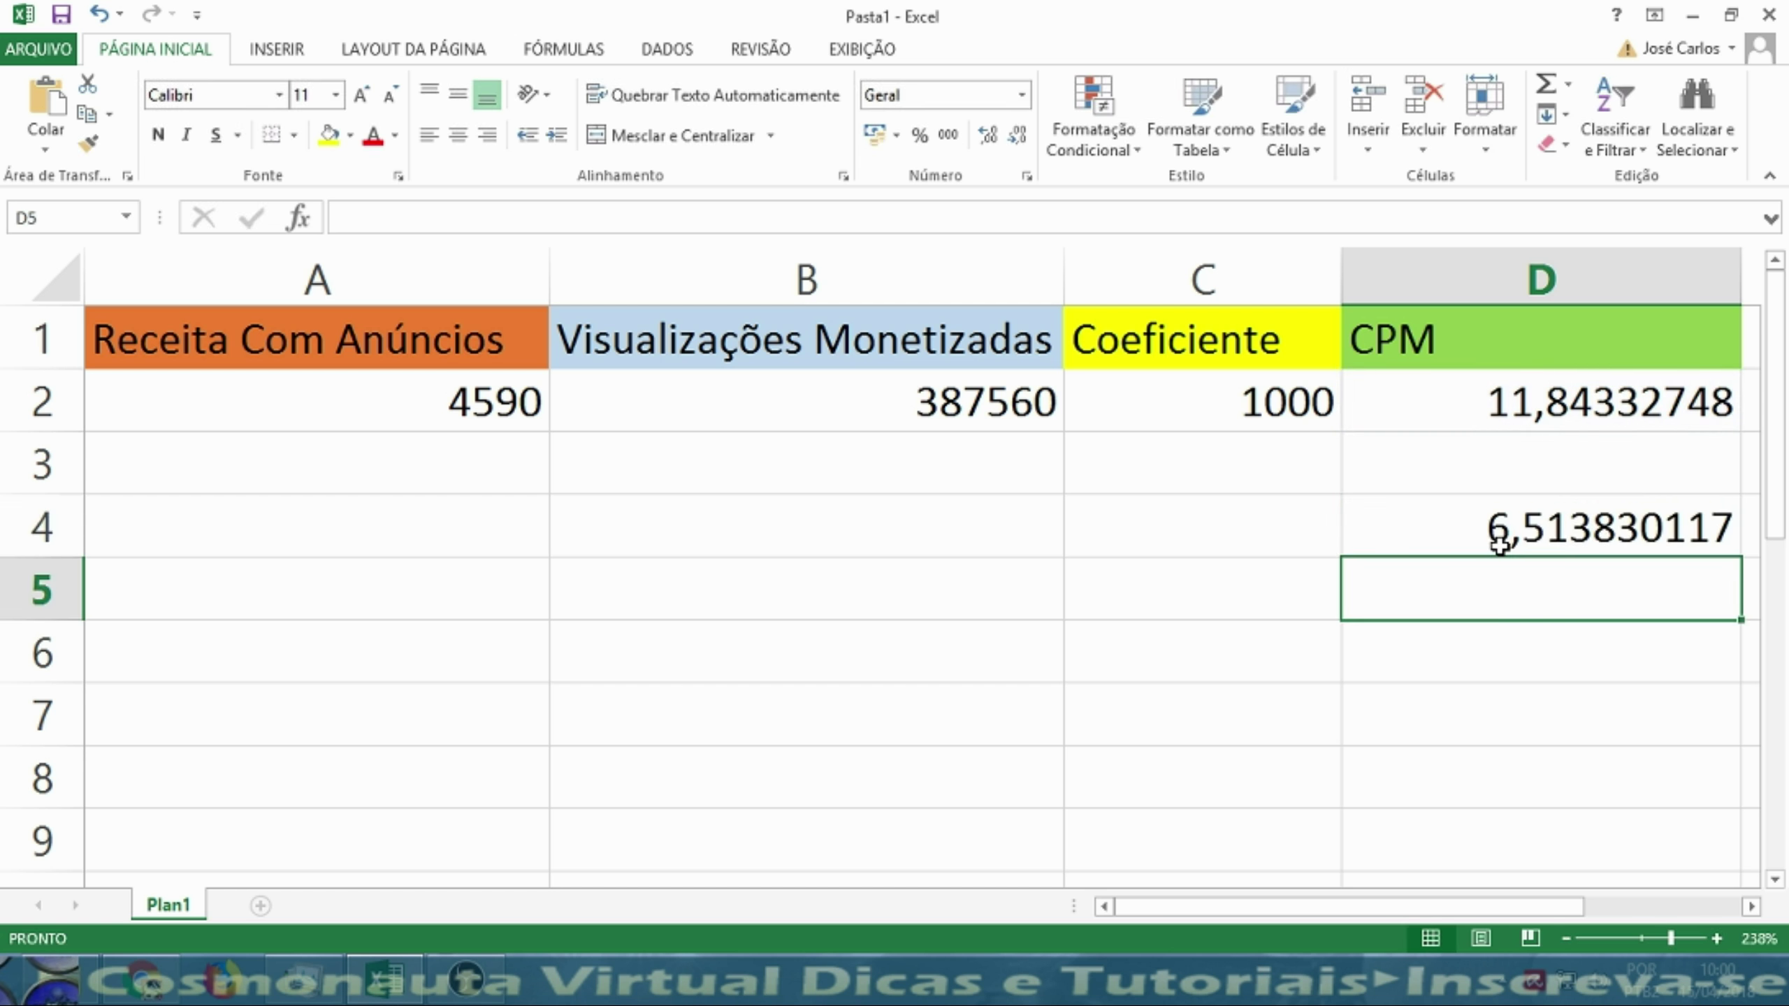